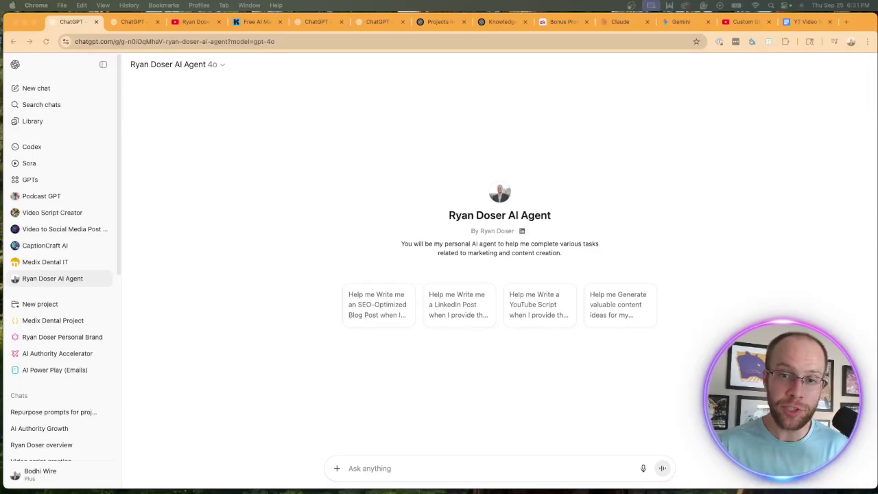
Review the YouTube channel's subscriber count and the heading of the Free AI Marketing Essentials Guide page.
{"action": "left_click", "coordinate": [124, 23]}
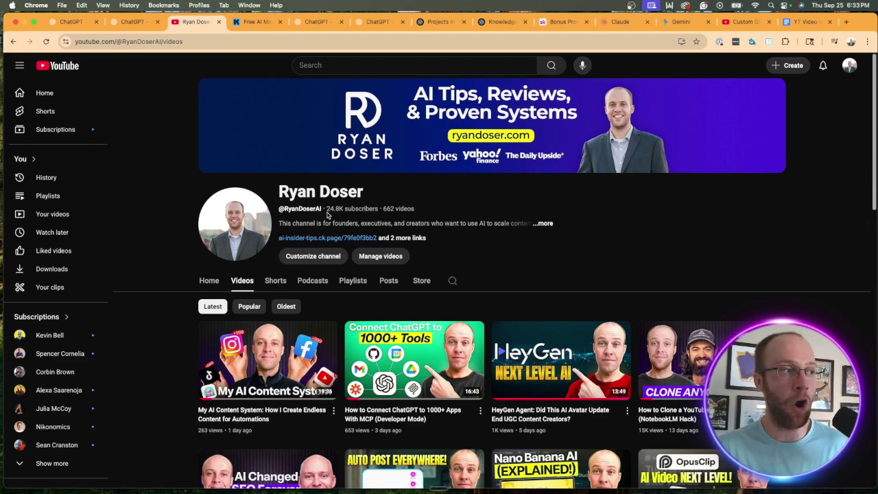
{"action": "left_click_drag", "start_coordinate": [326, 208], "coordinate": [373, 208]}
{"action": "left_click", "coordinate": [533, 210]}
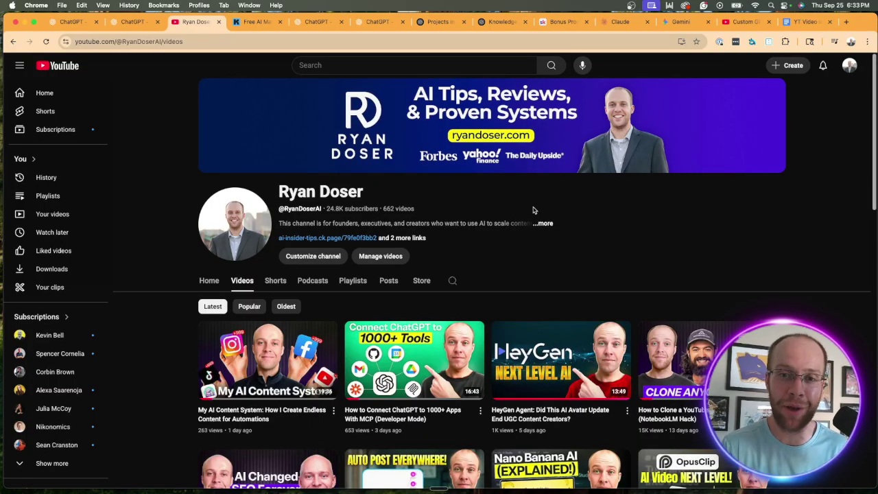
{"action": "key", "text": "ctrl+Tab"}
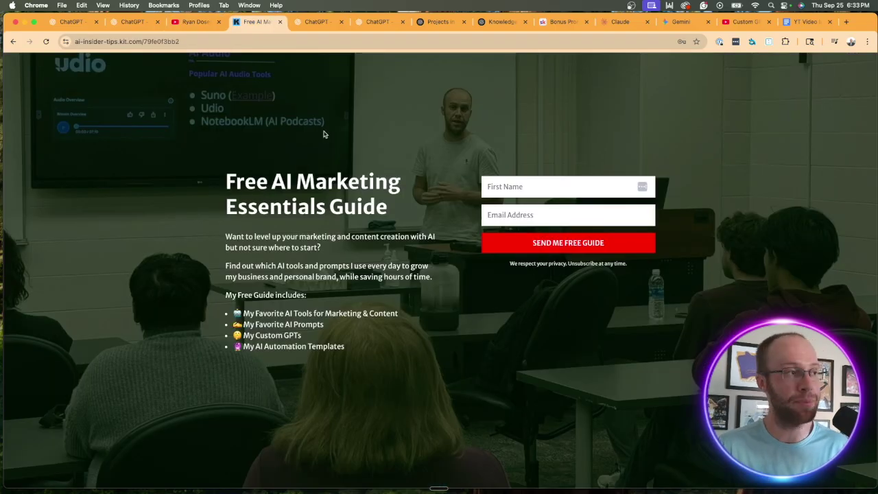
{"action": "left_click_drag", "start_coordinate": [226, 177], "coordinate": [393, 203]}
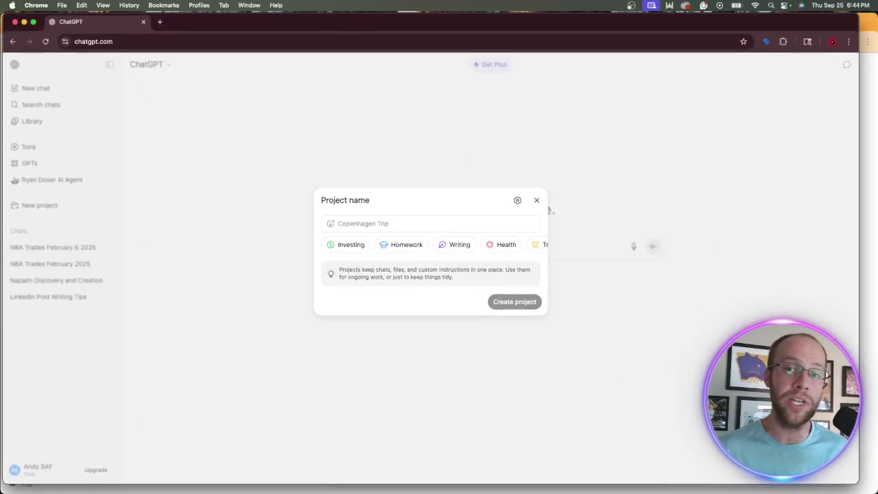
Reopen the new project dialog in the free ChatGPT account, and put that browser window away after viewing it.
{"action": "left_click", "coordinate": [537, 200]}
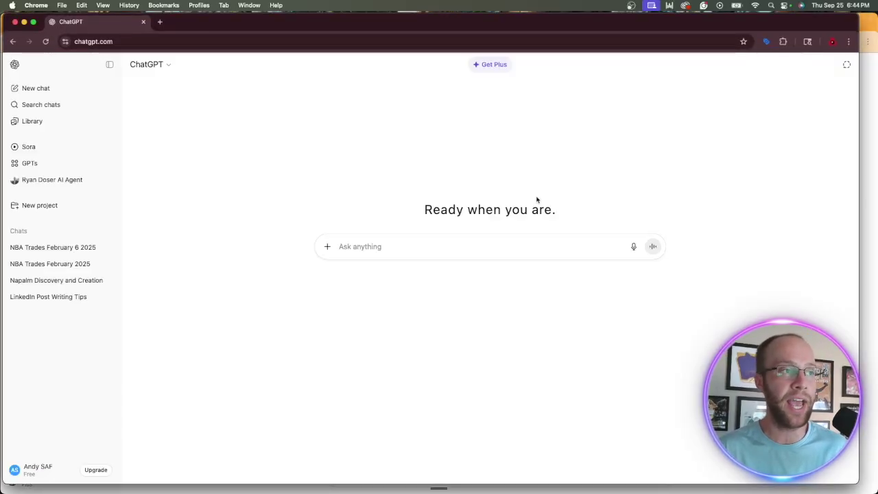
{"action": "left_click", "coordinate": [79, 205]}
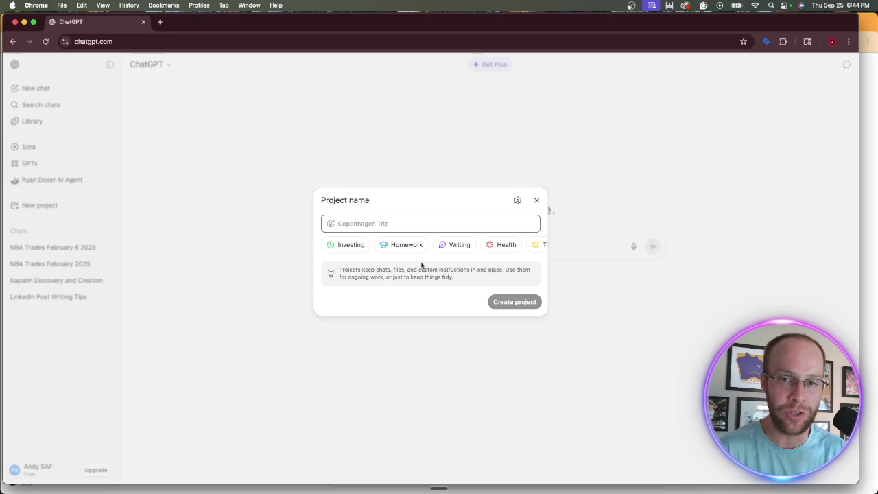
{"action": "left_click", "coordinate": [24, 22]}
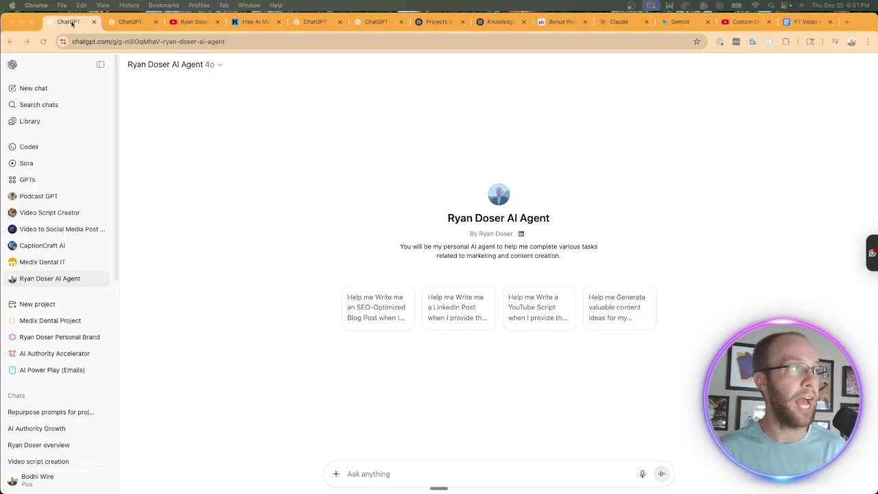
Examine the Personal Brand project's options and its list of project files.
{"action": "left_click", "coordinate": [134, 21]}
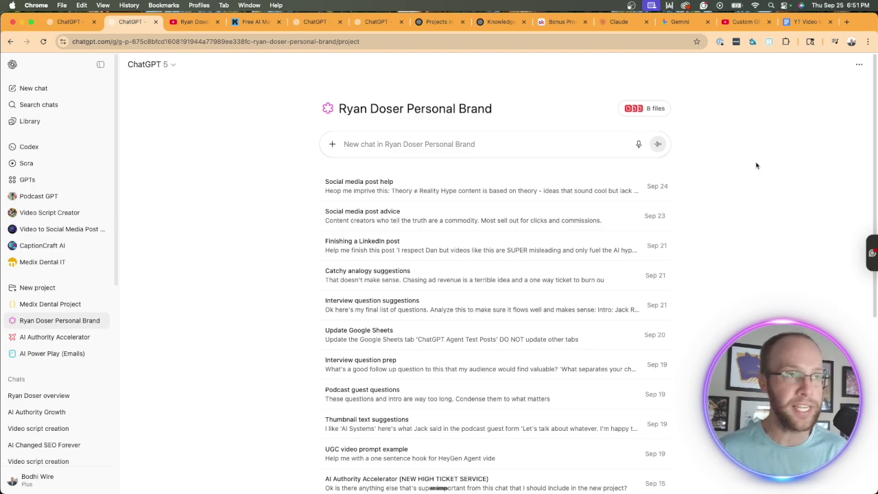
{"action": "left_click", "coordinate": [859, 63]}
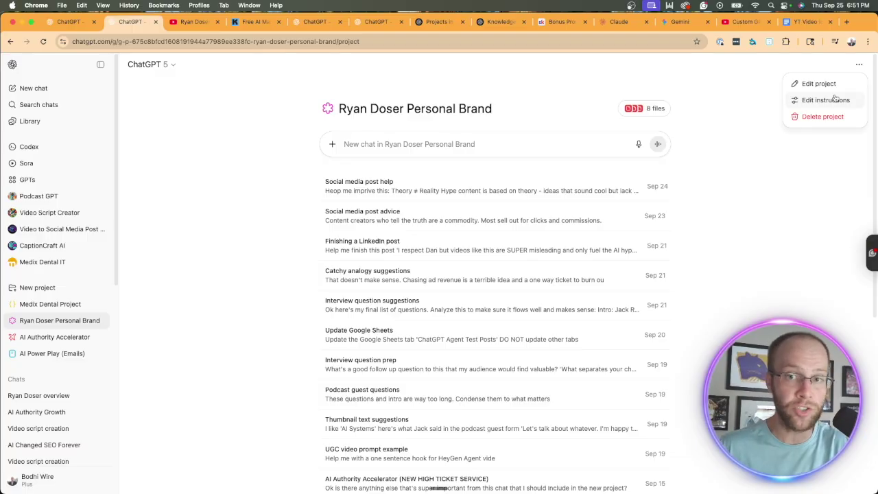
{"action": "left_click", "coordinate": [717, 140]}
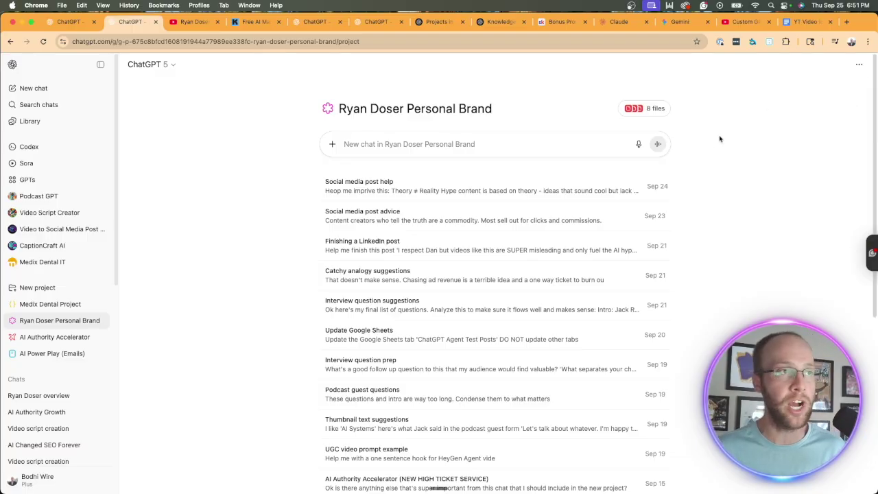
{"action": "left_click", "coordinate": [655, 108]}
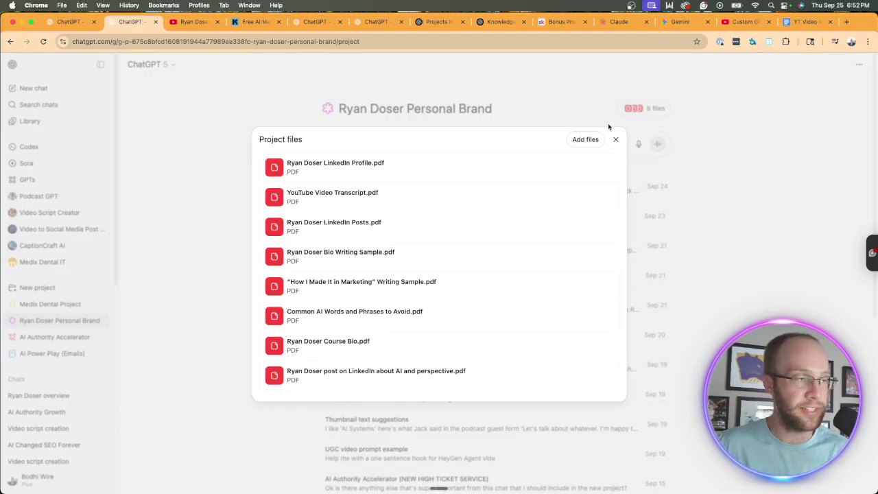
{"action": "left_click", "coordinate": [713, 107]}
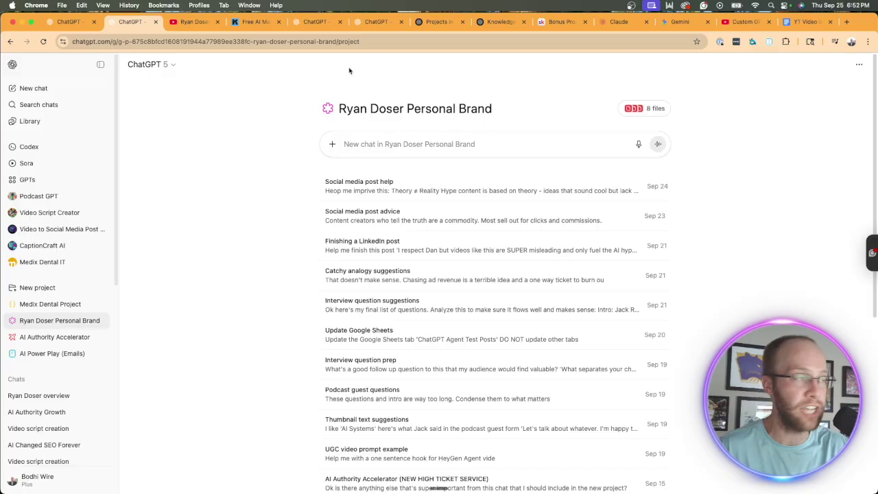
Examine the personal AI agent GPT's options, including its link copying, and the Explore GPTs page, and return to the agent.
{"action": "left_click", "coordinate": [70, 21]}
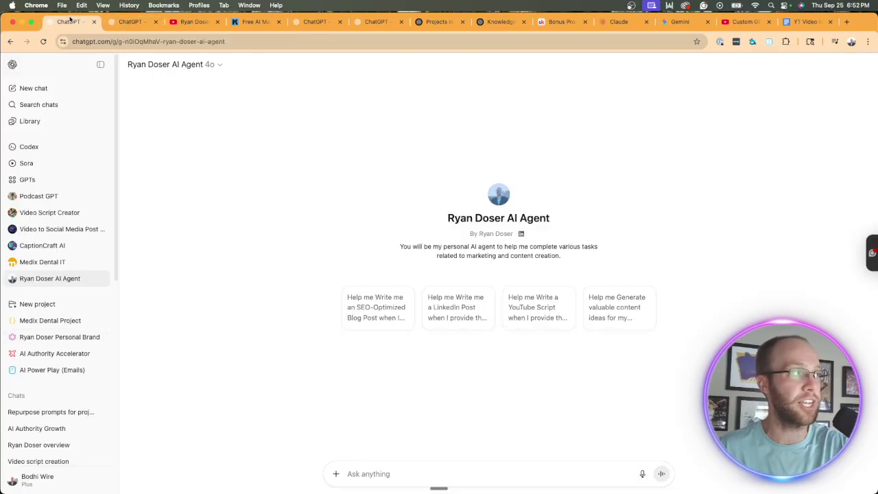
{"action": "left_click", "coordinate": [188, 69]}
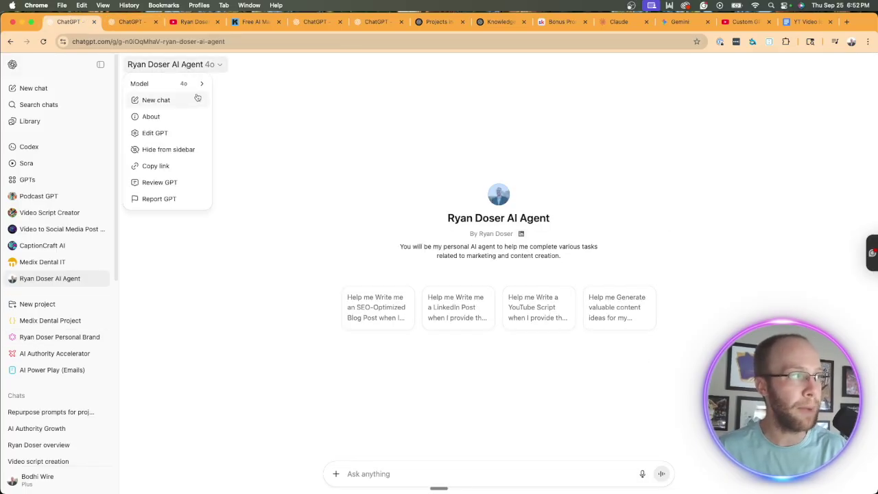
{"action": "left_click", "coordinate": [157, 168]}
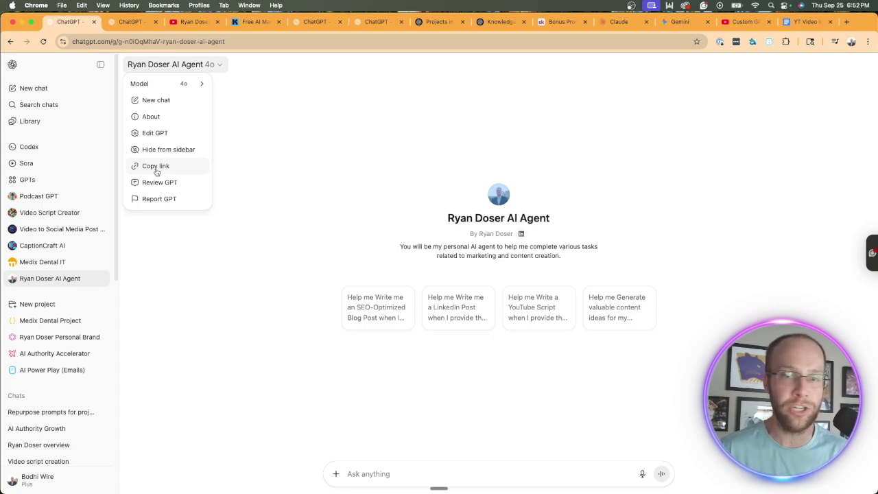
{"action": "left_click", "coordinate": [291, 348]}
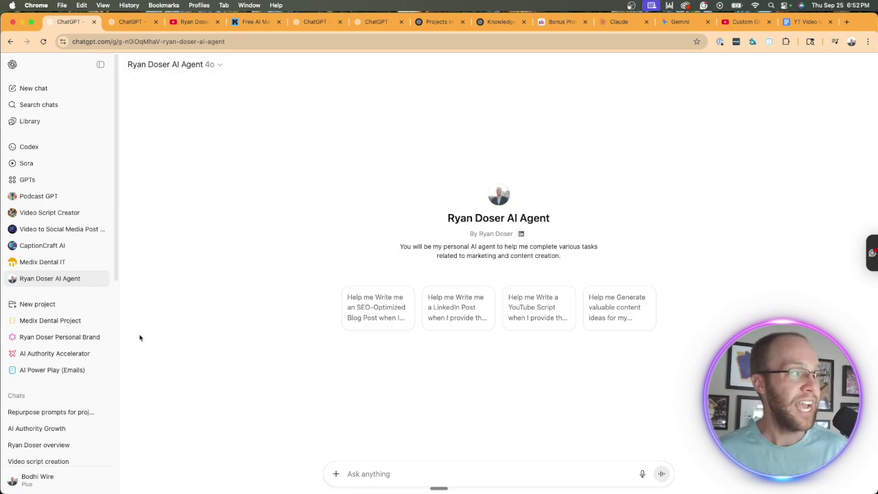
{"action": "left_click", "coordinate": [48, 179]}
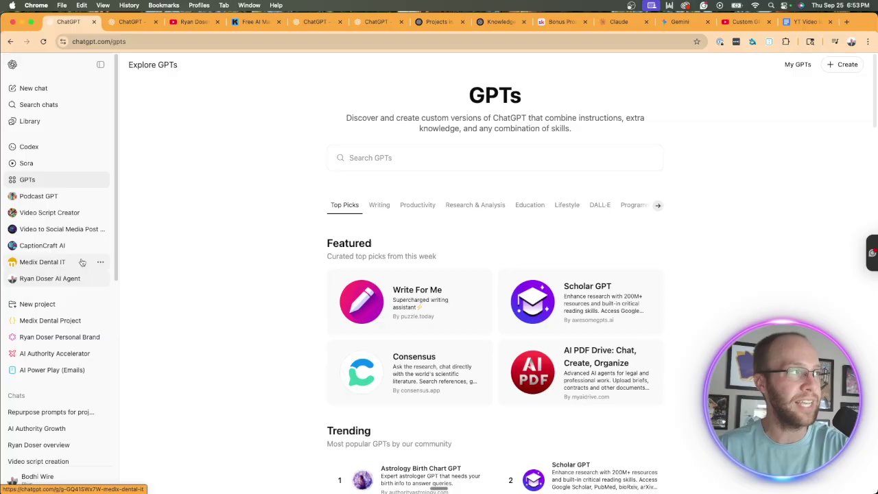
{"action": "left_click", "coordinate": [62, 277]}
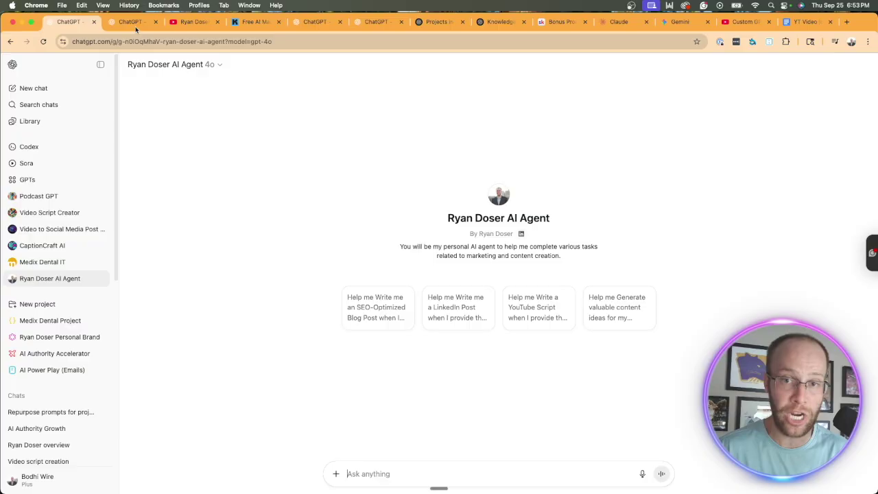
Look through the list of chats stored in the Personal Brand project.
{"action": "left_click", "coordinate": [135, 27]}
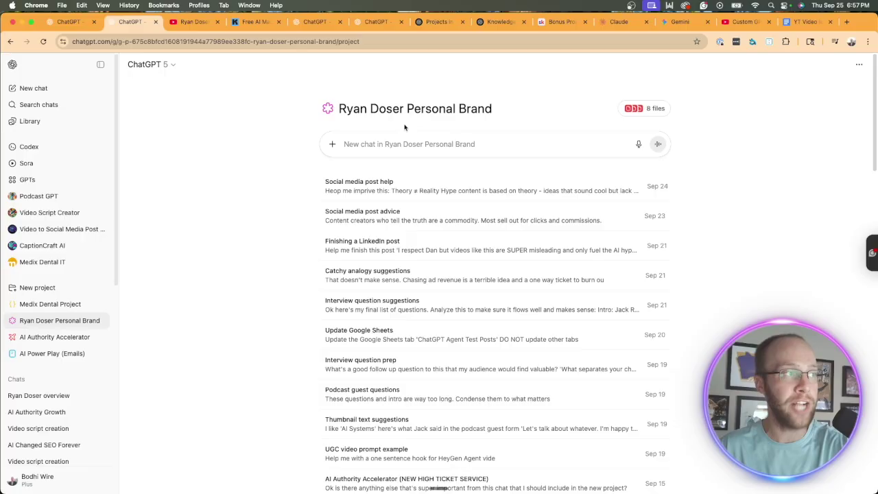
{"action": "scroll", "coordinate": [535, 334], "scroll_direction": "down", "scroll_amount": 15}
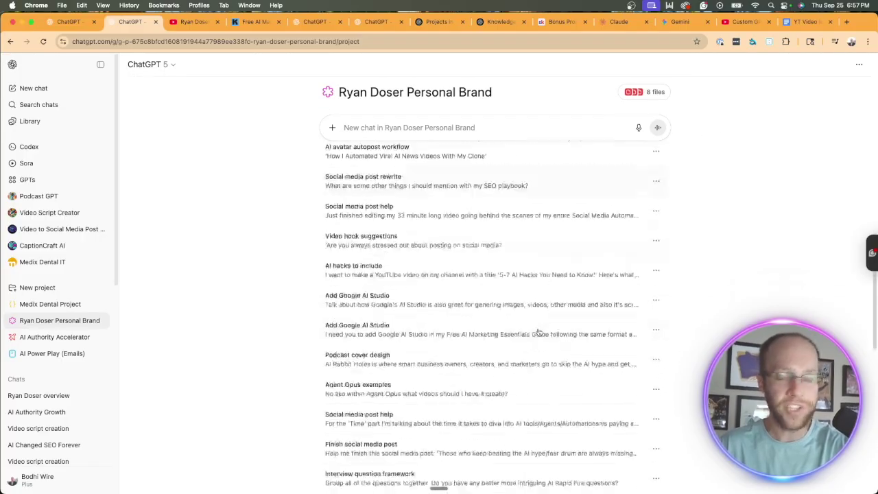
{"action": "scroll", "coordinate": [564, 372], "scroll_direction": "up", "scroll_amount": 15}
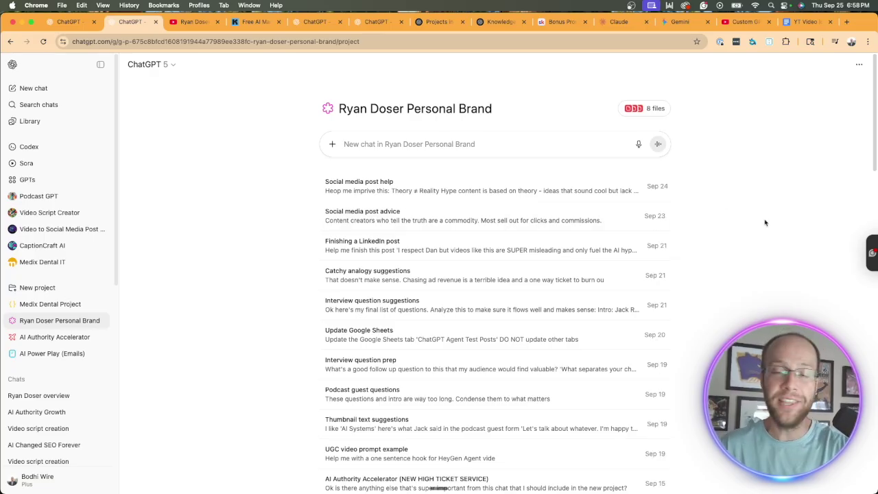
Read through the project's "Podcast guest questions" chat and return to the project's chat list.
{"action": "scroll", "coordinate": [765, 223], "scroll_direction": "down", "scroll_amount": 3}
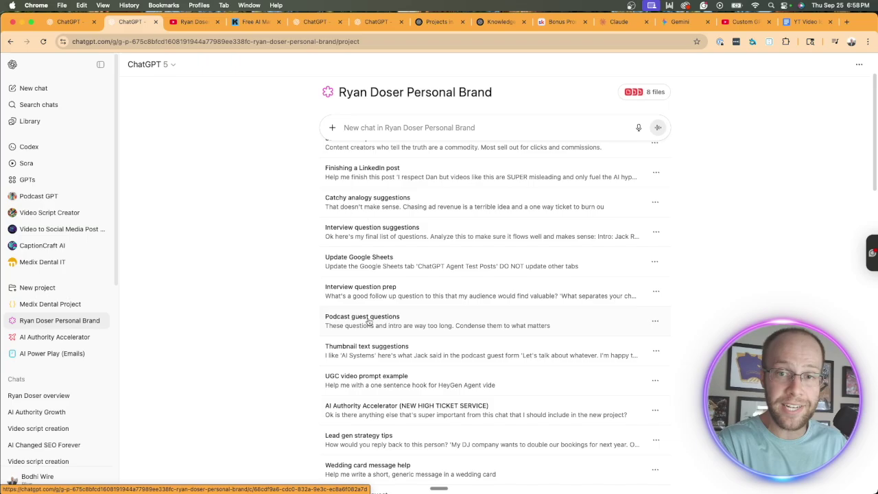
{"action": "left_click", "coordinate": [369, 323]}
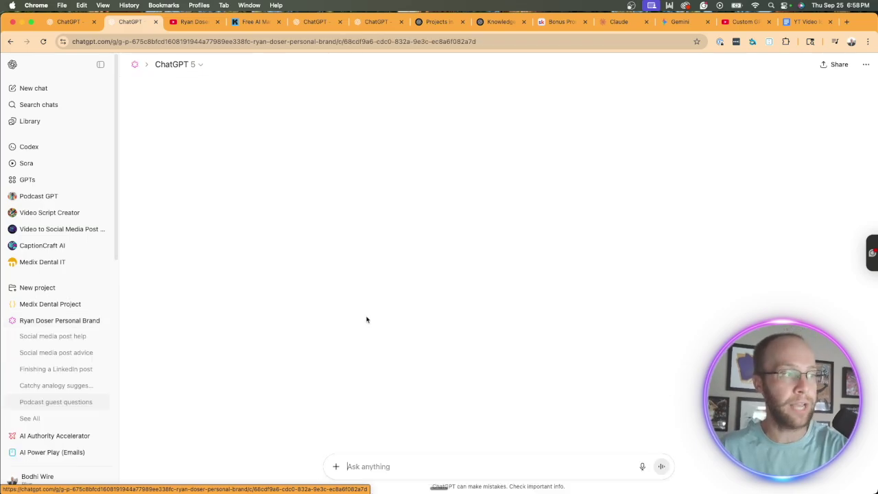
{"action": "scroll", "coordinate": [460, 220], "scroll_direction": "up", "scroll_amount": 15}
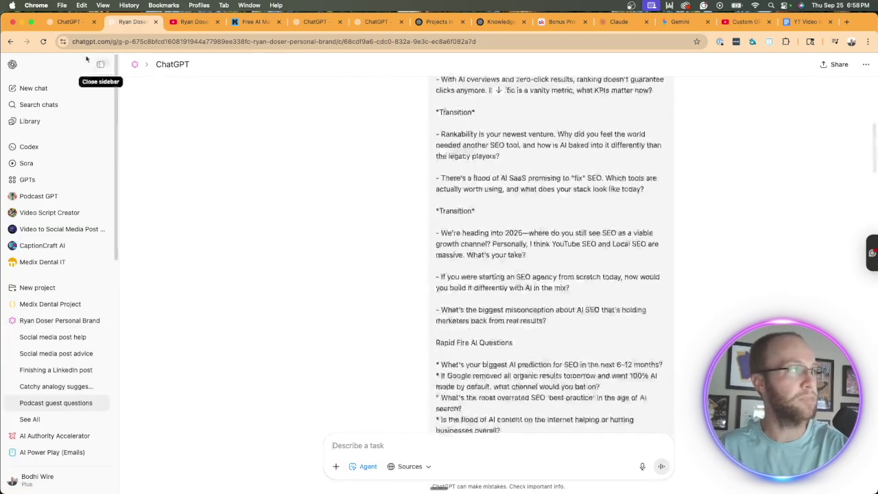
{"action": "left_click", "coordinate": [135, 64]}
{"action": "scroll", "coordinate": [571, 236], "scroll_direction": "down", "scroll_amount": 20}
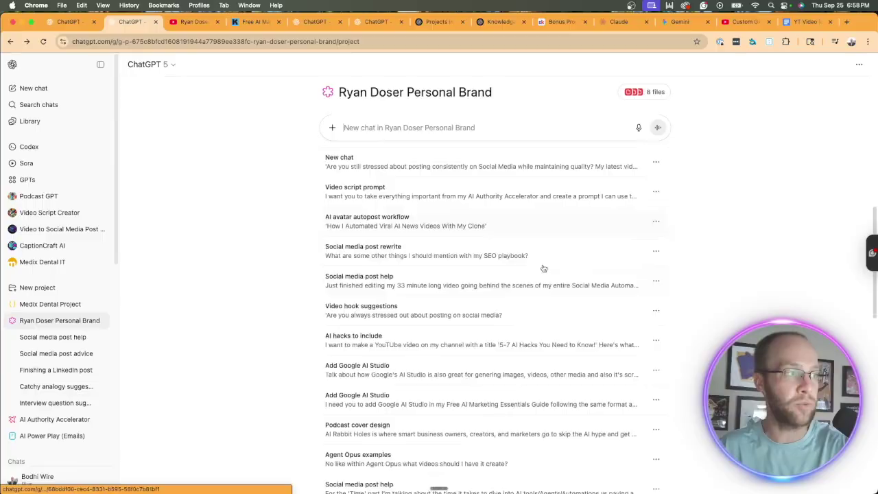
{"action": "scroll", "coordinate": [611, 298], "scroll_direction": "up", "scroll_amount": 20}
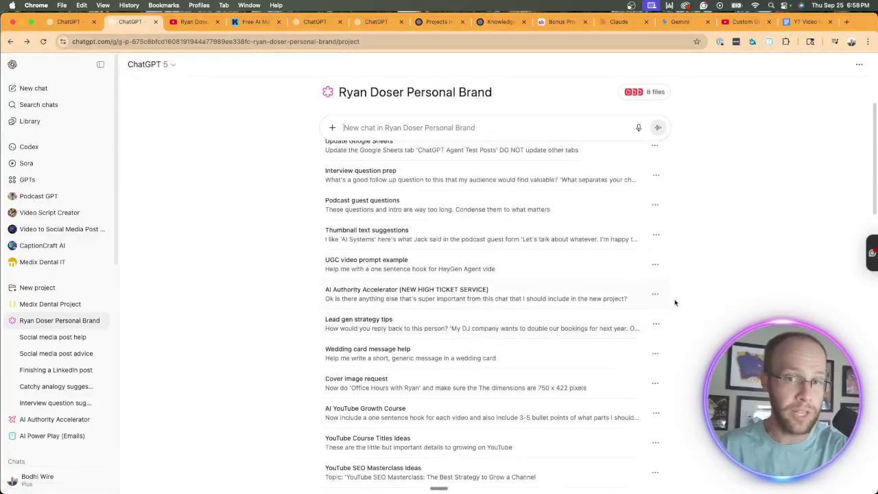
Look through the chat history alongside the personal AI agent GPT and view the chat search window.
{"action": "left_click", "coordinate": [61, 23]}
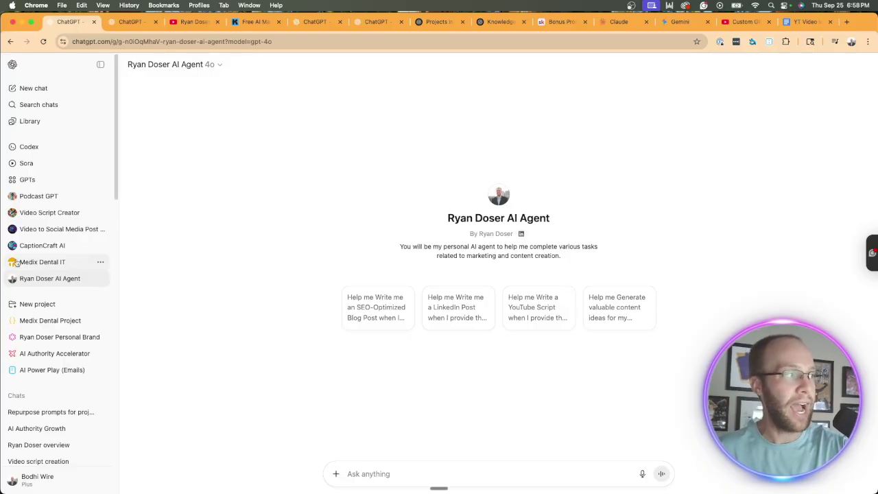
{"action": "scroll", "coordinate": [59, 255], "scroll_direction": "down", "scroll_amount": 20}
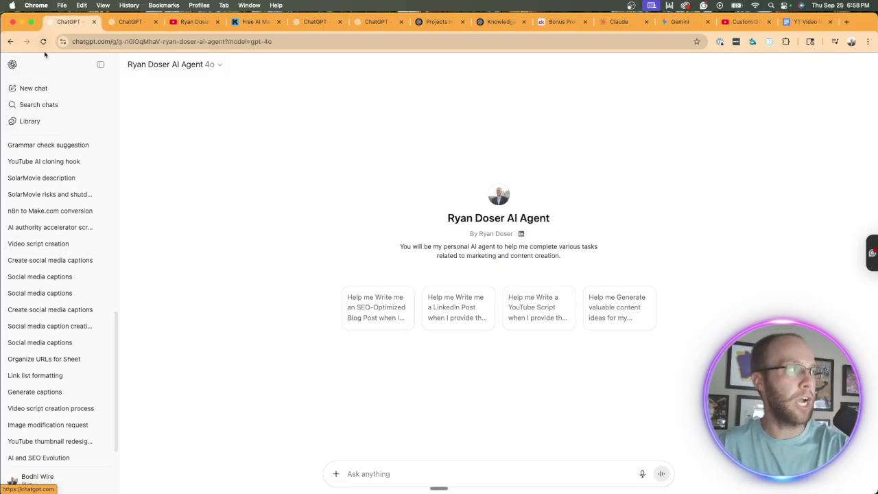
{"action": "left_click", "coordinate": [41, 105]}
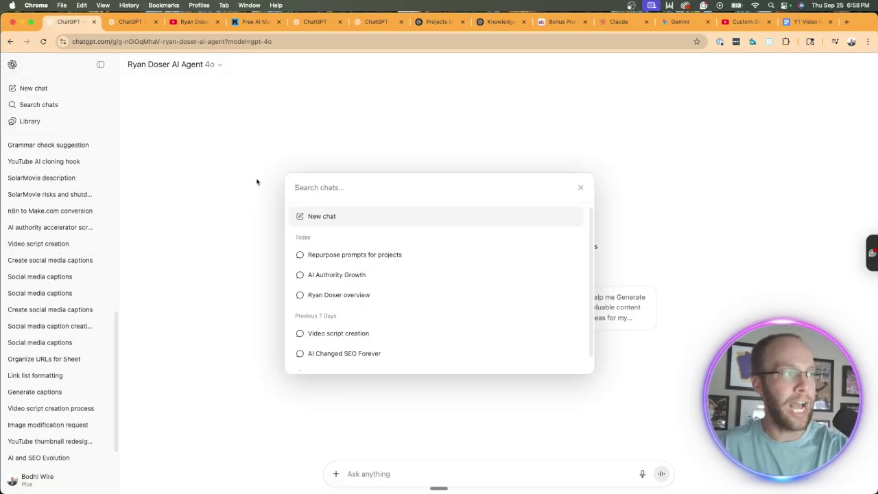
{"action": "left_click", "coordinate": [580, 188]}
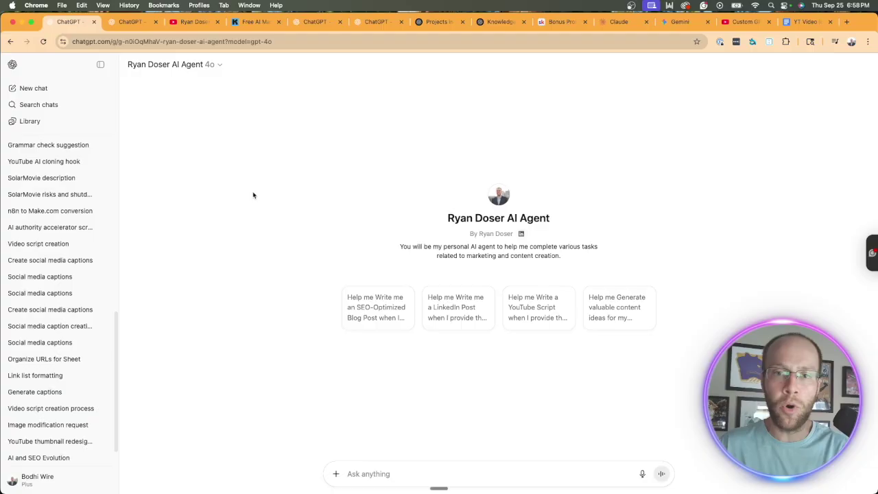
Open a blank chat outside the Personal Brand project, and return to the project page.
{"action": "left_click", "coordinate": [126, 23]}
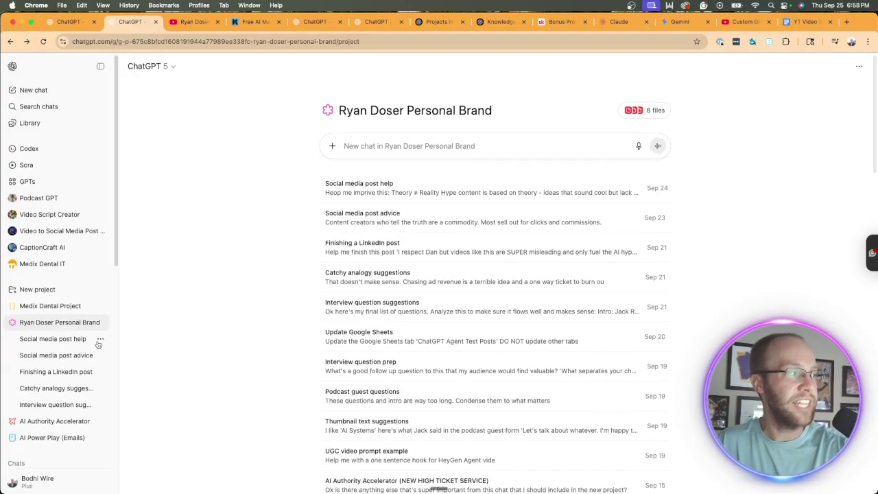
{"action": "left_click", "coordinate": [44, 95]}
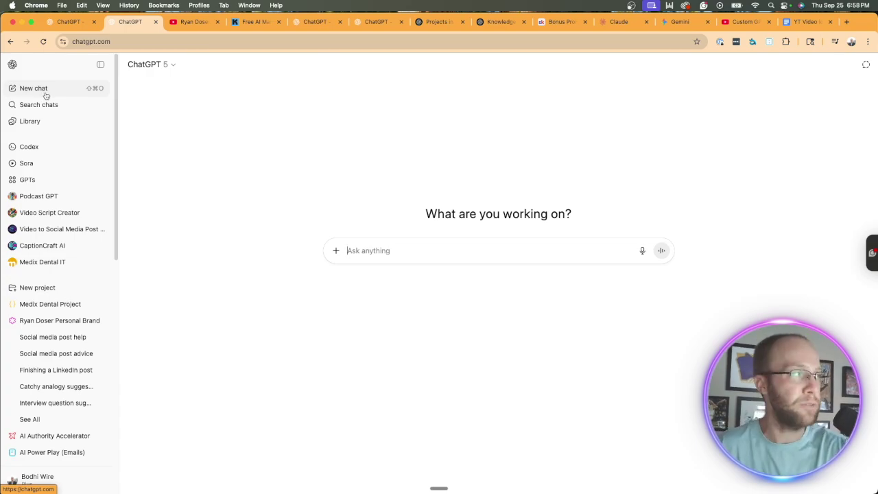
{"action": "left_click", "coordinate": [58, 319]}
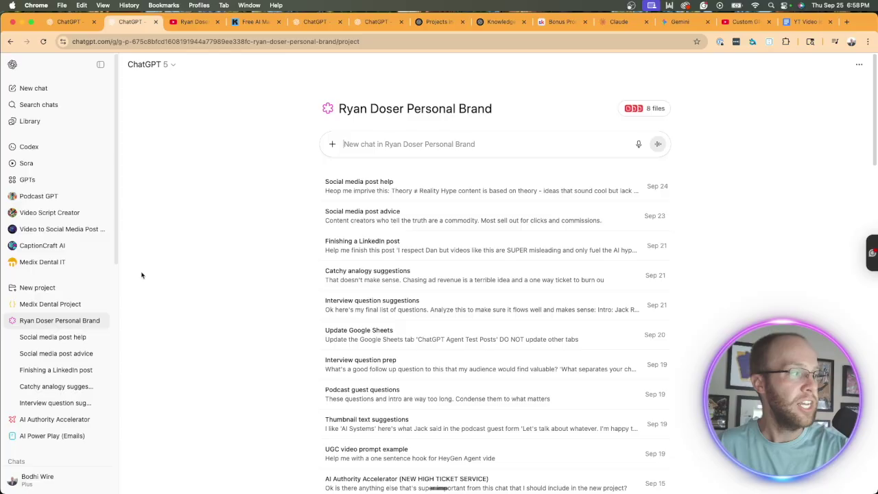
View the projects that the "Ryan Doser overview" chat can be added to, without moving it.
{"action": "scroll", "coordinate": [68, 199], "scroll_direction": "down", "scroll_amount": 5}
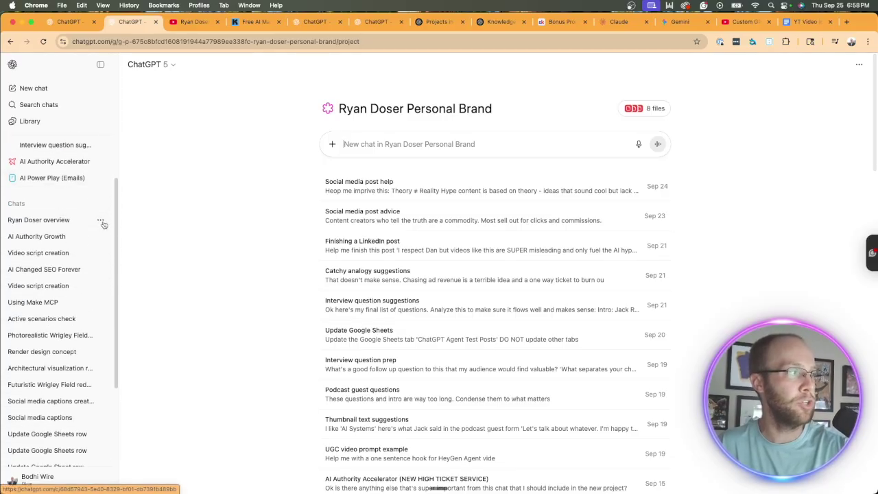
{"action": "left_click", "coordinate": [101, 221]}
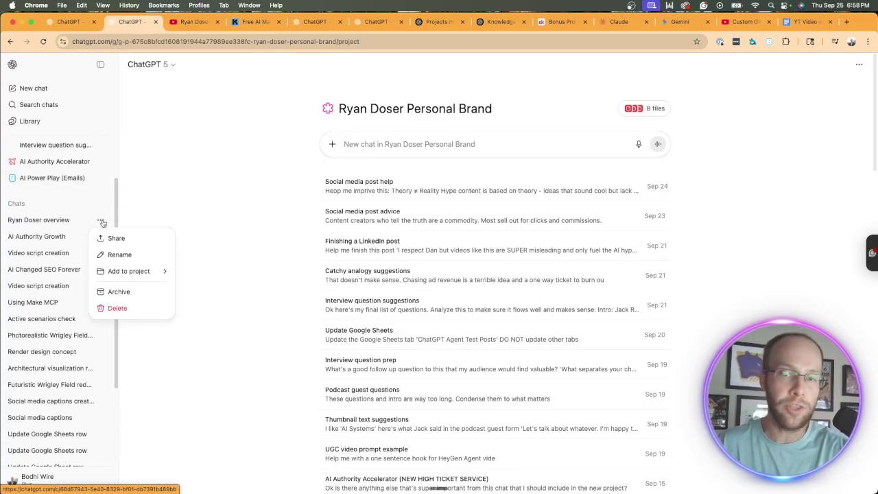
{"action": "mouse_move", "coordinate": [127, 273]}
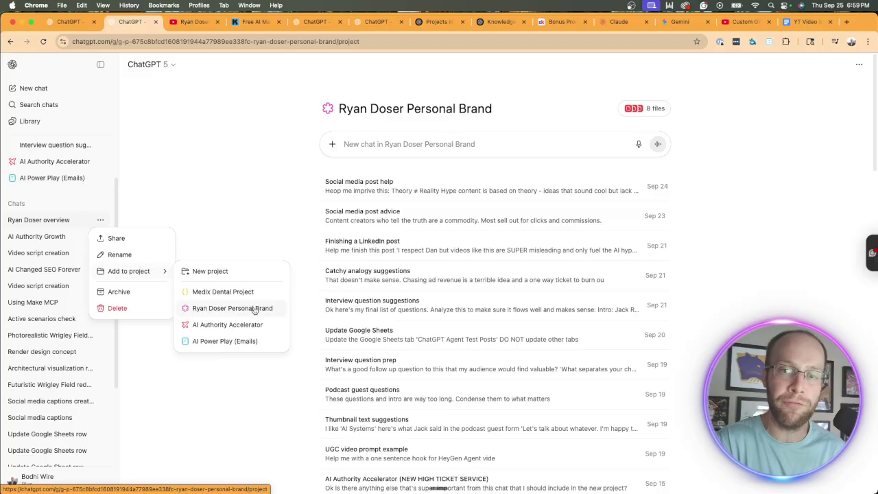
{"action": "left_click", "coordinate": [235, 177]}
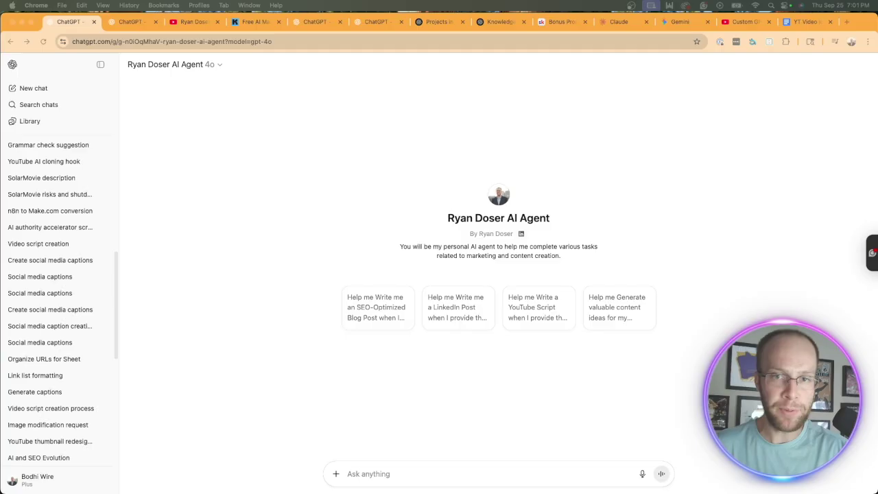
View the models available for the personal AI agent GPT, including its legacy models.
{"action": "left_click", "coordinate": [306, 165]}
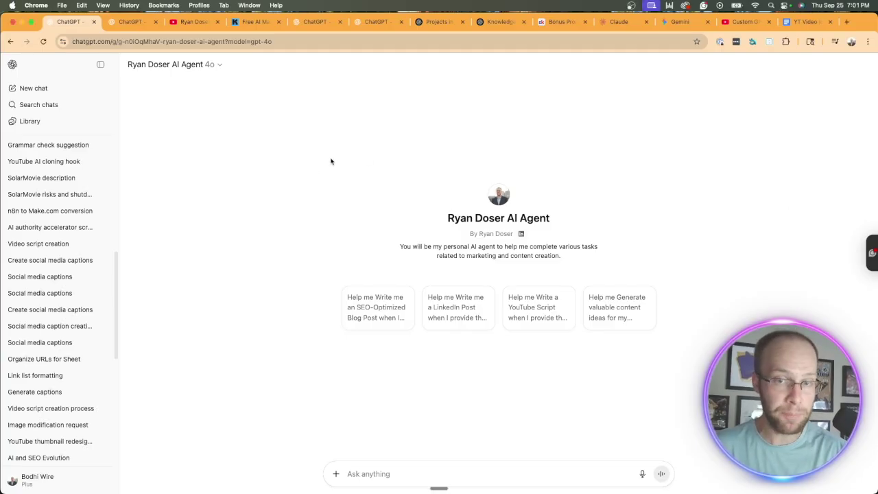
{"action": "left_click", "coordinate": [190, 68]}
{"action": "mouse_move", "coordinate": [183, 90]}
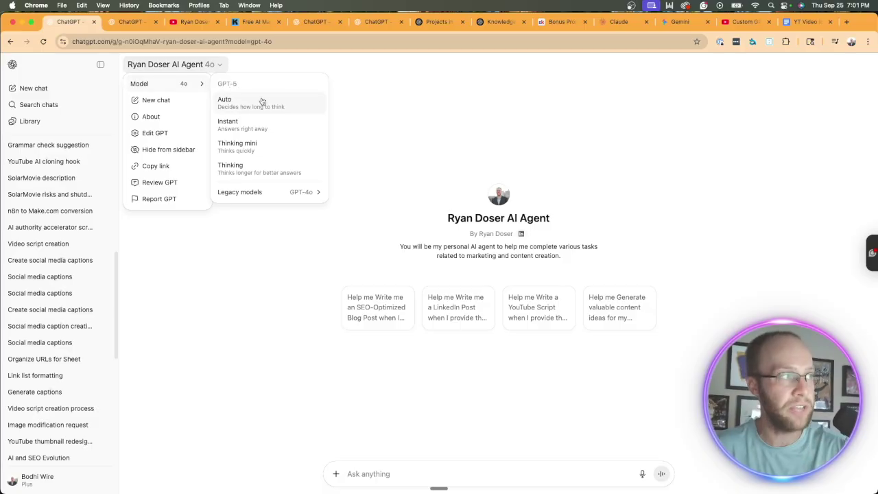
{"action": "mouse_move", "coordinate": [287, 193]}
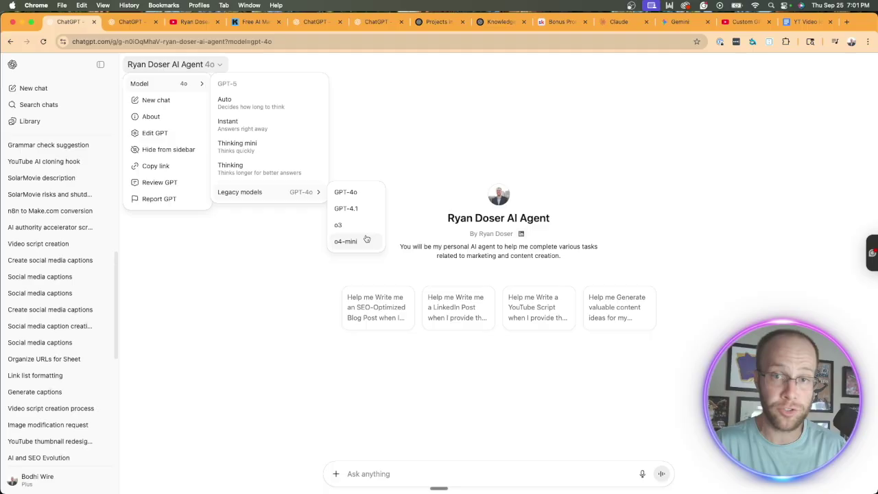
View the models available in the Personal Brand project, including the legacy ones, for comparison with the GPT.
{"action": "left_click", "coordinate": [134, 21]}
{"action": "left_click", "coordinate": [161, 66]}
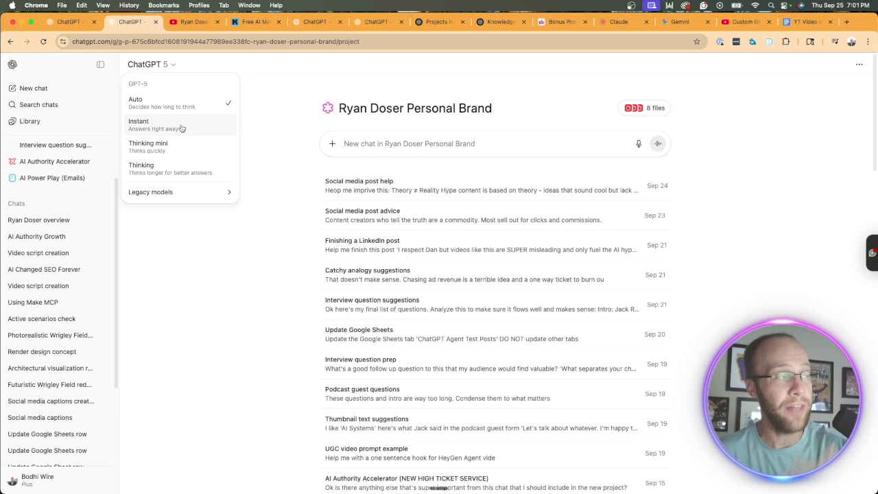
{"action": "mouse_move", "coordinate": [194, 192]}
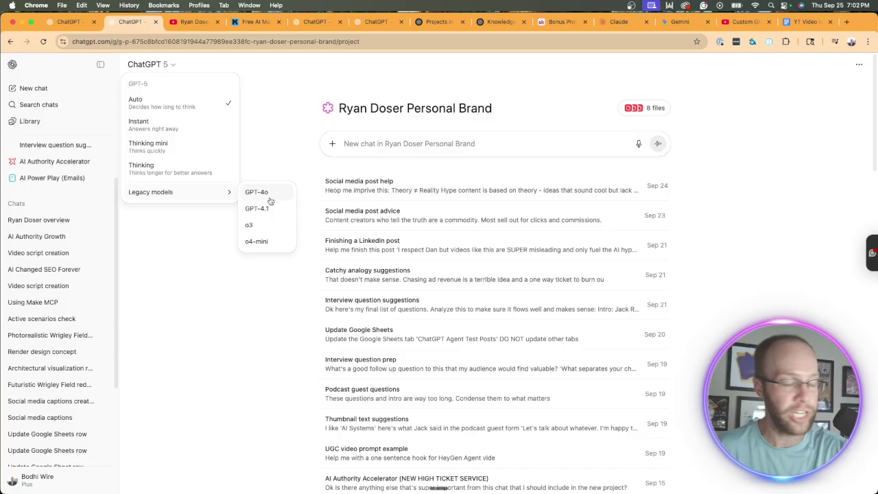
Toggle the "Show additional models" option in the general settings and return to the project page.
{"action": "left_click", "coordinate": [41, 478]}
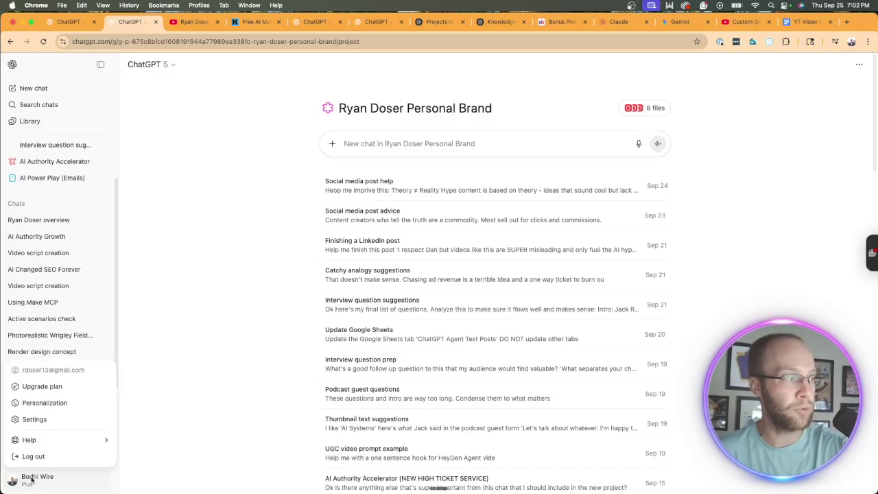
{"action": "left_click", "coordinate": [61, 421]}
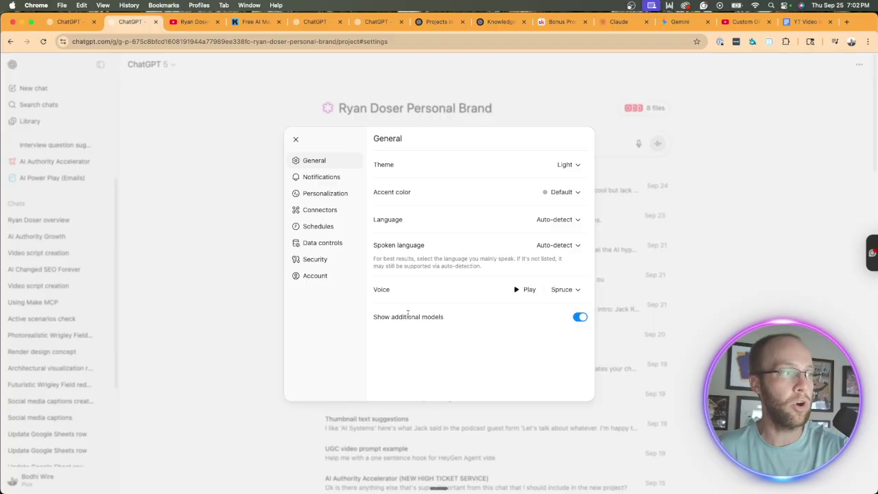
{"action": "left_click", "coordinate": [580, 318]}
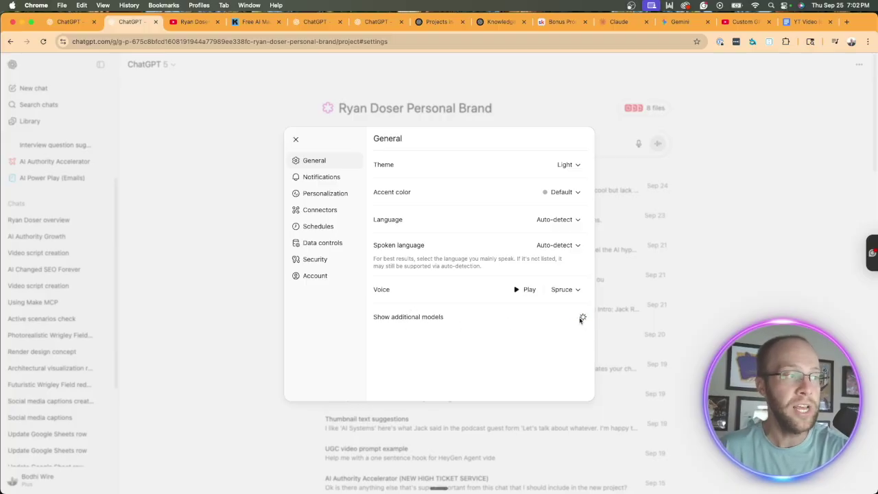
{"action": "left_click", "coordinate": [581, 319]}
{"action": "left_click", "coordinate": [580, 319]}
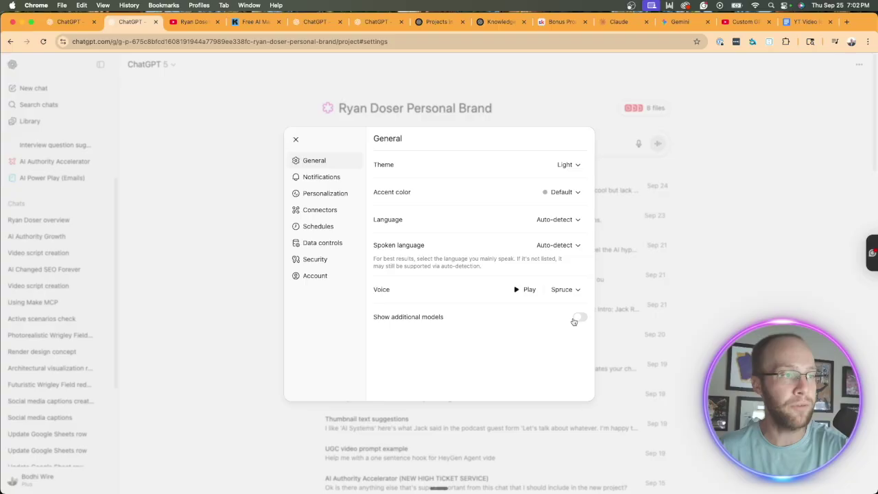
{"action": "left_click", "coordinate": [197, 205]}
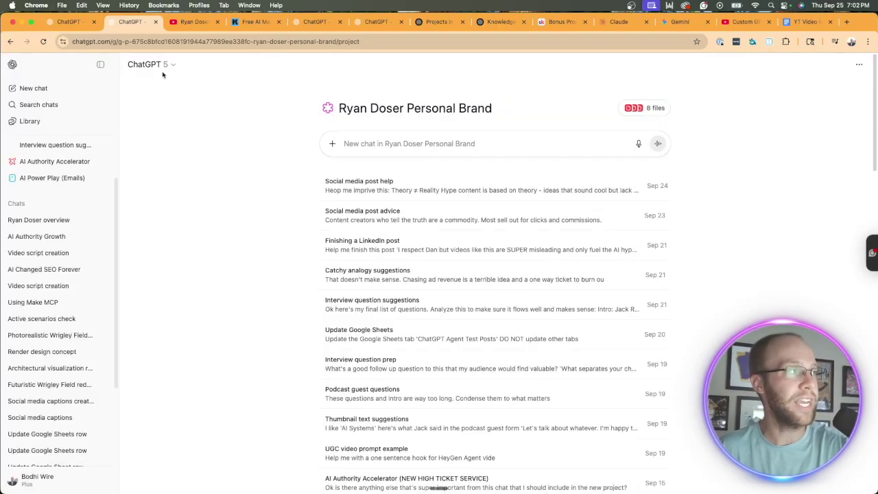
Check the project's list of legacy models again after visiting the settings, leaving the model unchanged.
{"action": "left_click", "coordinate": [165, 67]}
{"action": "mouse_move", "coordinate": [190, 194]}
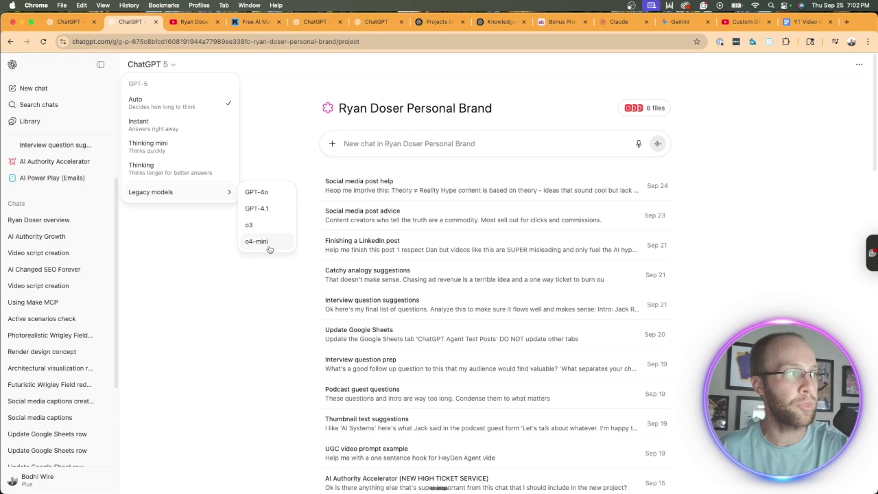
{"action": "left_click", "coordinate": [286, 142]}
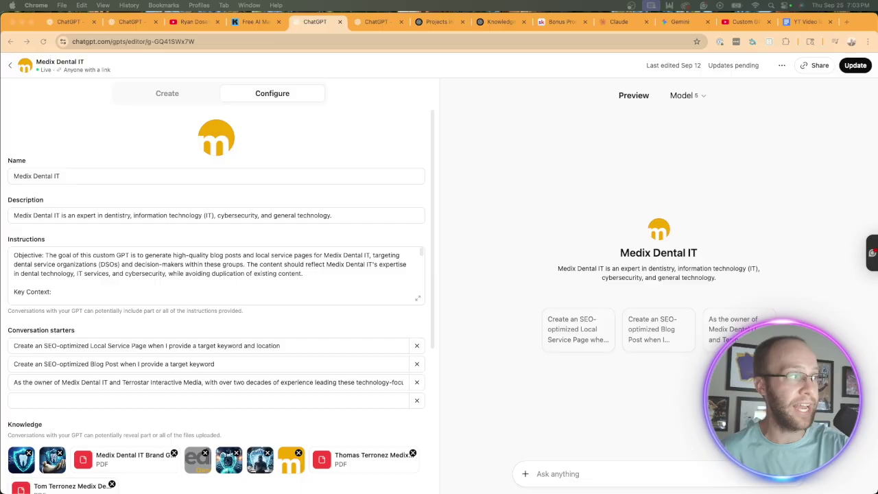
Look through the Medix Dental IT GPT's instructions, conversation starters and knowledge files in its configuration.
{"action": "left_click", "coordinate": [178, 278]}
{"action": "scroll", "coordinate": [178, 278], "scroll_direction": "down", "scroll_amount": 5}
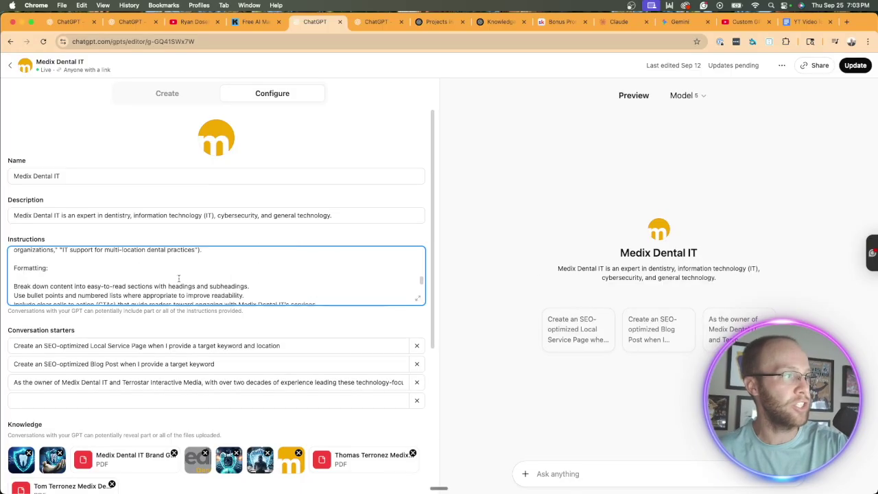
{"action": "scroll", "coordinate": [178, 278], "scroll_direction": "up", "scroll_amount": 10}
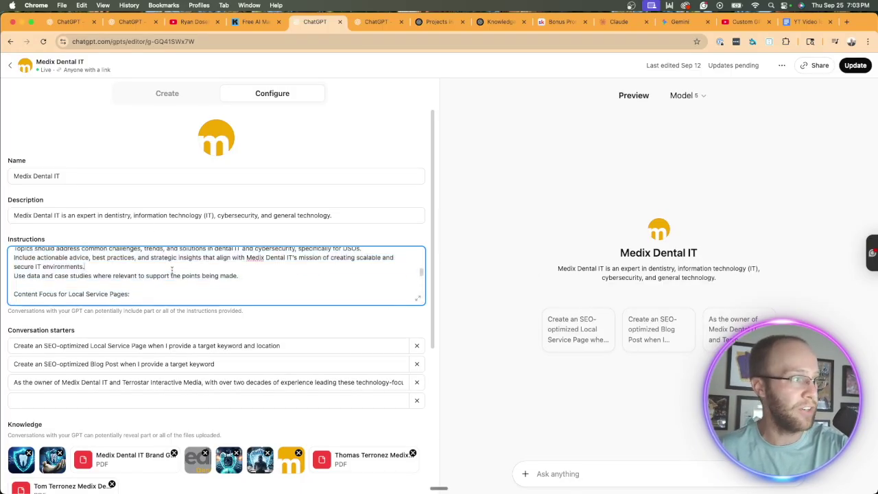
{"action": "key", "text": "super+a"}
{"action": "left_click", "coordinate": [286, 300]}
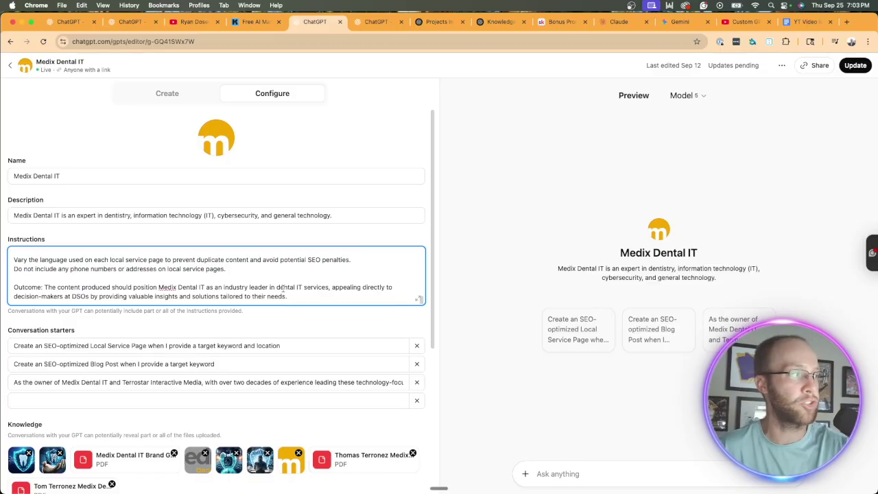
{"action": "scroll", "coordinate": [260, 288], "scroll_direction": "down", "scroll_amount": 5}
{"action": "scroll", "coordinate": [230, 250], "scroll_direction": "up", "scroll_amount": 3}
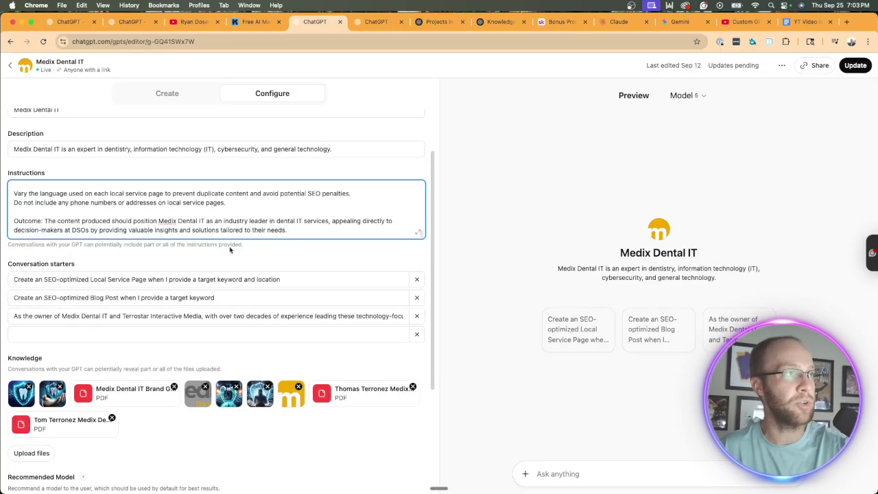
{"action": "scroll", "coordinate": [230, 249], "scroll_direction": "up", "scroll_amount": 2}
Read how many files can be attached to a GPT in OpenAI's help article on Knowledge in GPTs.
{"action": "left_click", "coordinate": [501, 22]}
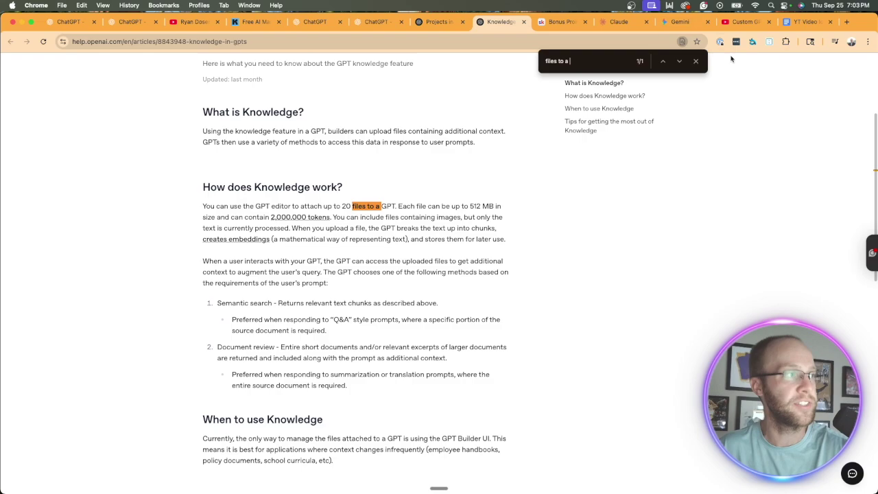
{"action": "left_click", "coordinate": [695, 61]}
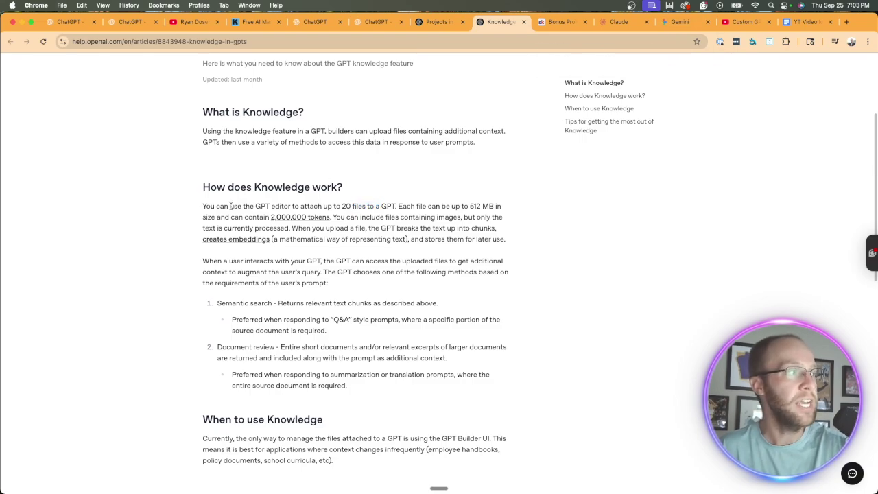
{"action": "left_click_drag", "start_coordinate": [219, 205], "coordinate": [306, 217]}
{"action": "left_click", "coordinate": [562, 210]}
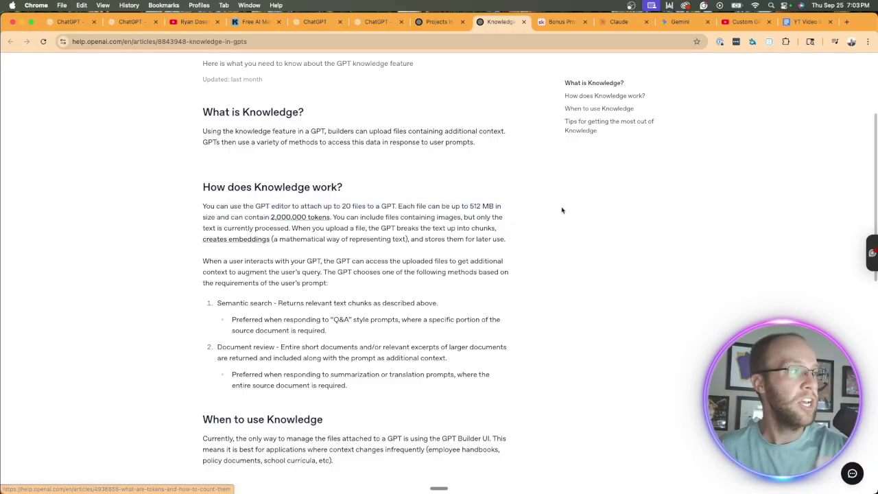
Read the per-plan file upload limits under "Plans and limits" in the Projects in ChatGPT help article.
{"action": "left_click", "coordinate": [447, 22]}
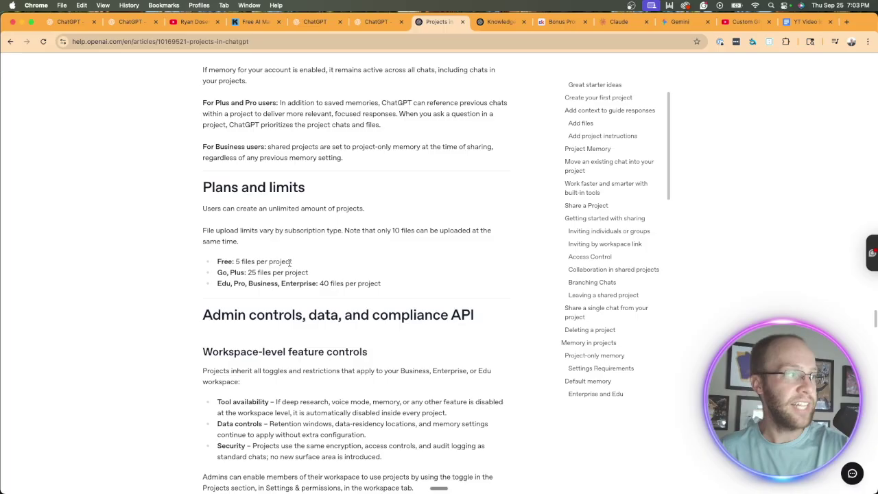
{"action": "left_click_drag", "start_coordinate": [218, 261], "coordinate": [306, 262]}
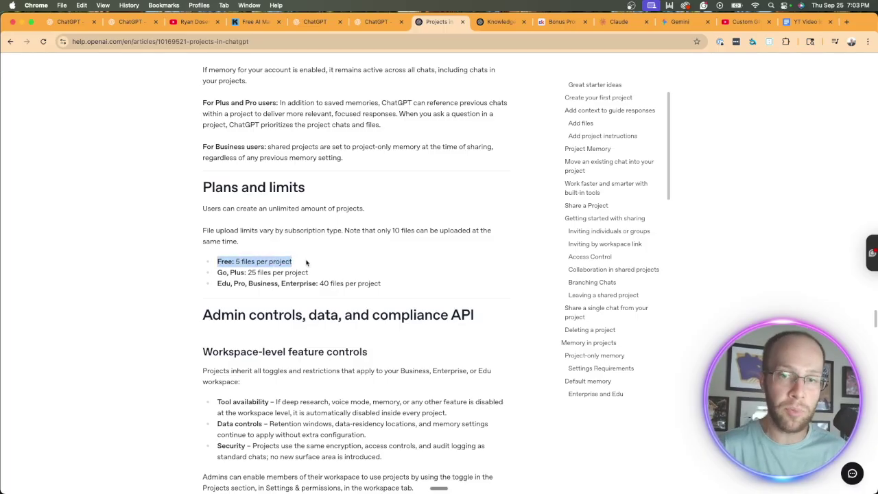
{"action": "left_click", "coordinate": [306, 262]}
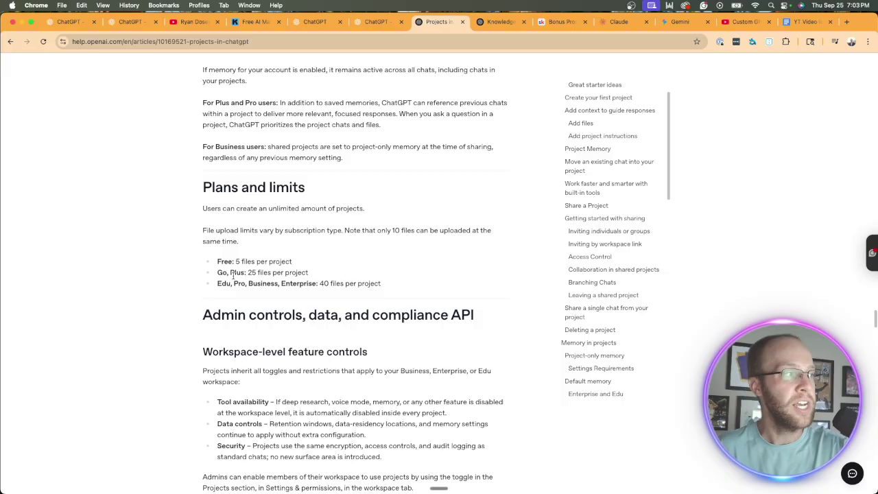
{"action": "left_click_drag", "start_coordinate": [230, 272], "coordinate": [321, 275]}
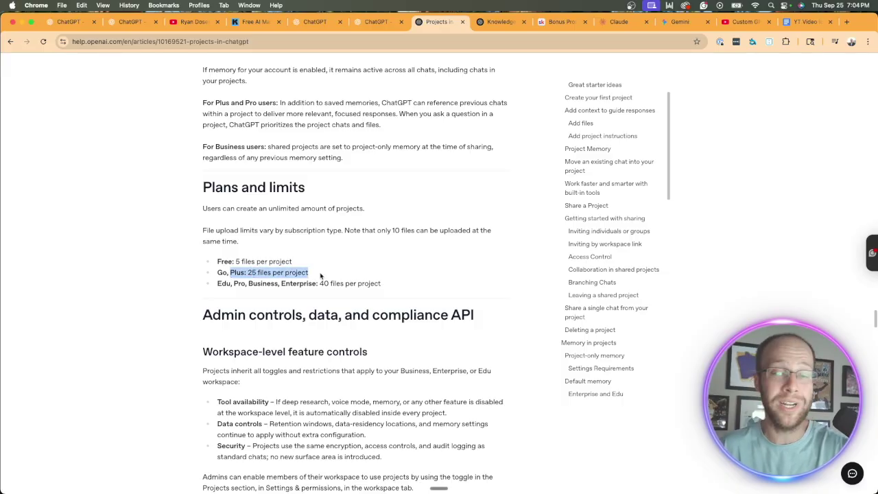
{"action": "left_click", "coordinate": [321, 274]}
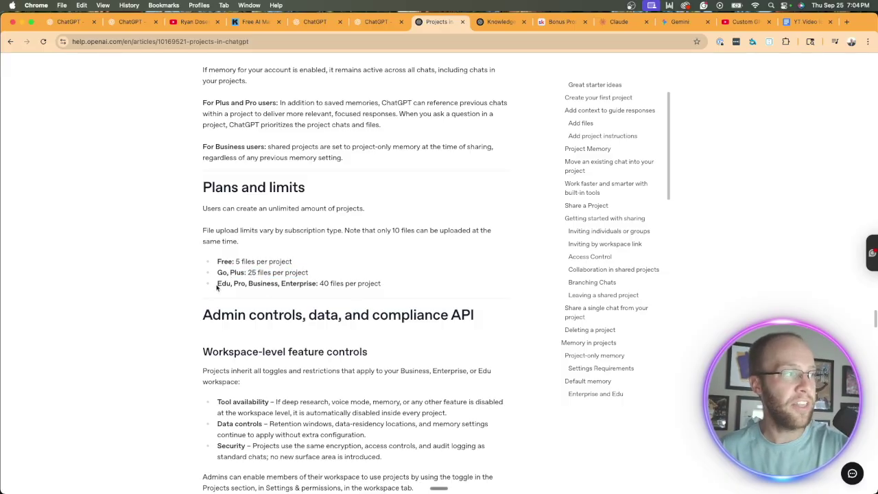
{"action": "left_click_drag", "start_coordinate": [217, 284], "coordinate": [319, 287]}
{"action": "left_click_drag", "start_coordinate": [320, 285], "coordinate": [383, 288]}
{"action": "left_click", "coordinate": [383, 289]}
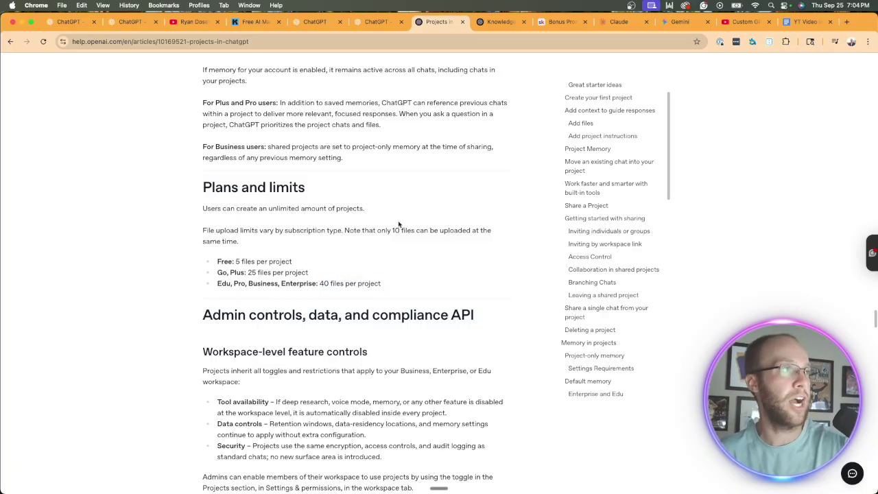
Read the file size and token limits for GPT files in the Knowledge in GPTs article.
{"action": "key", "text": "ctrl+Tab"}
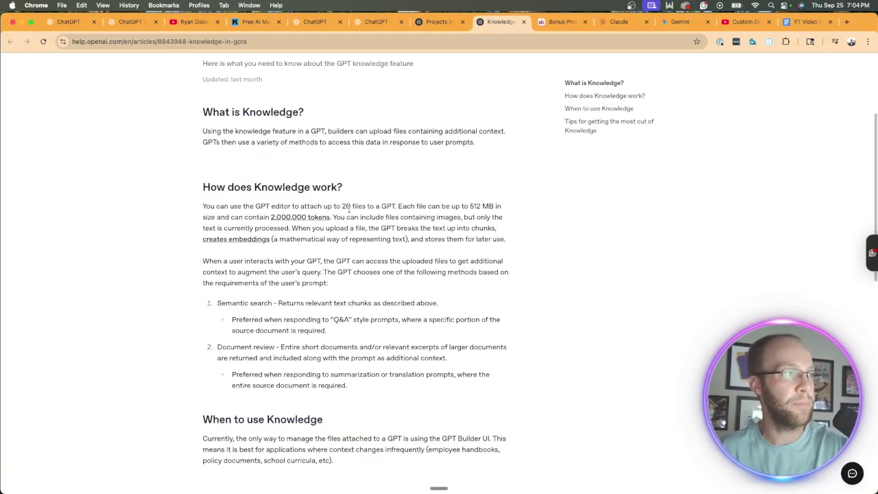
{"action": "left_click_drag", "start_coordinate": [469, 207], "coordinate": [502, 206]}
{"action": "left_click_drag", "start_coordinate": [243, 217], "coordinate": [412, 217]}
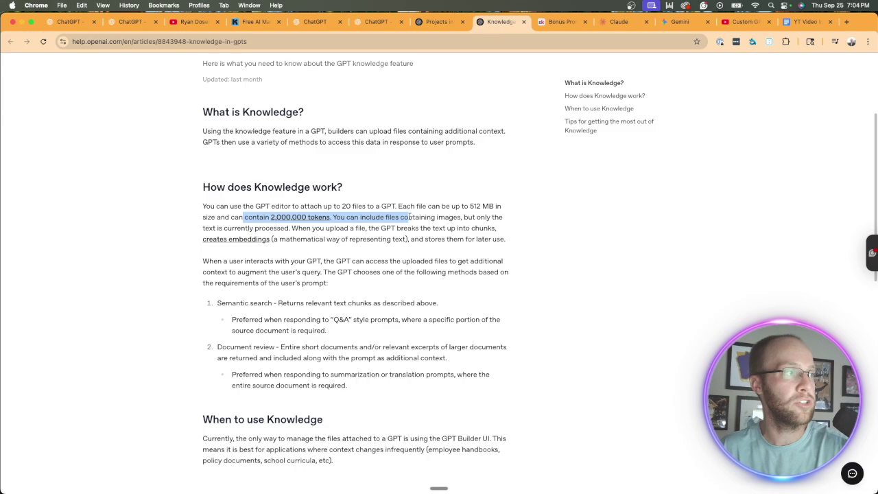
{"action": "left_click", "coordinate": [535, 242]}
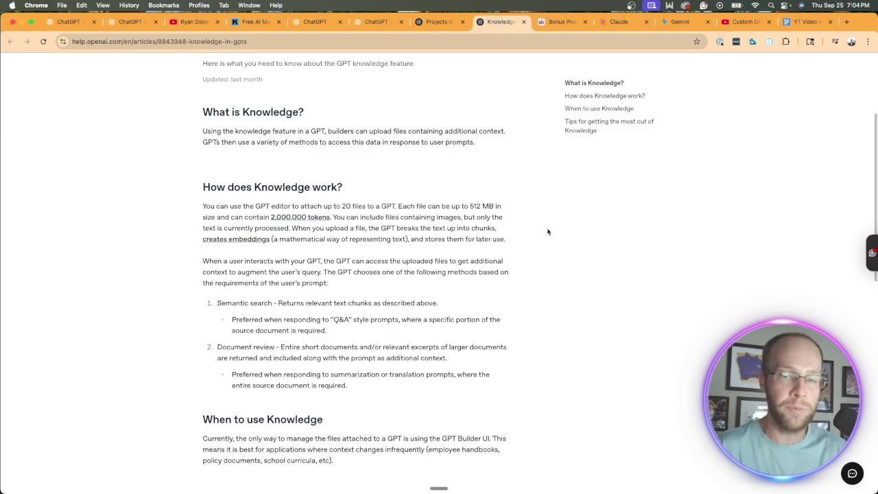
Switch to the Medix Dental Project in ChatGPT and open its list of project files.
{"action": "left_click", "coordinate": [433, 21]}
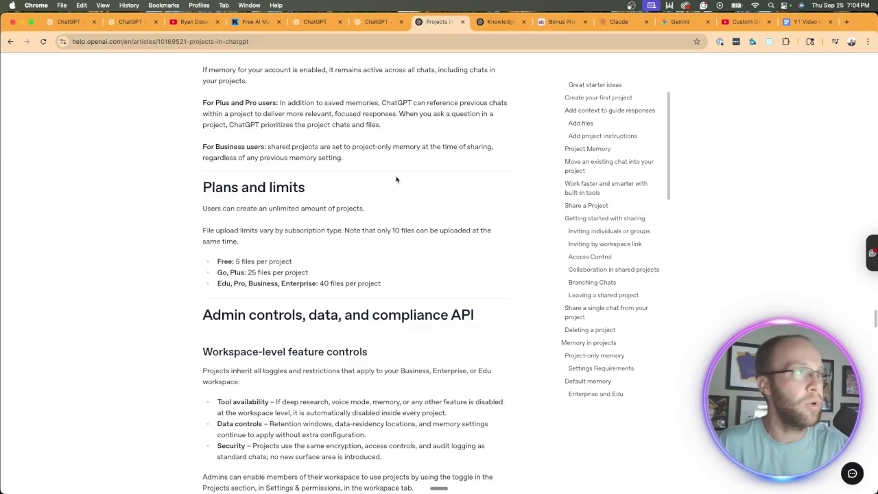
{"action": "left_click", "coordinate": [381, 23]}
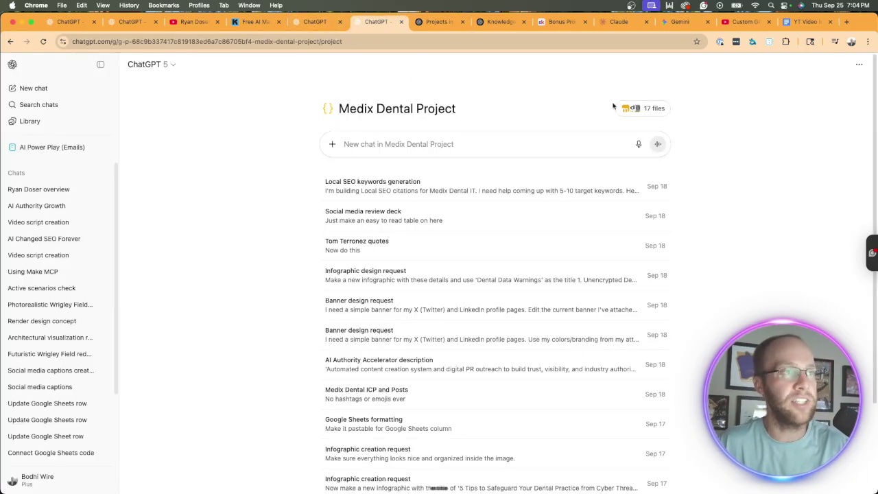
{"action": "left_click", "coordinate": [637, 115]}
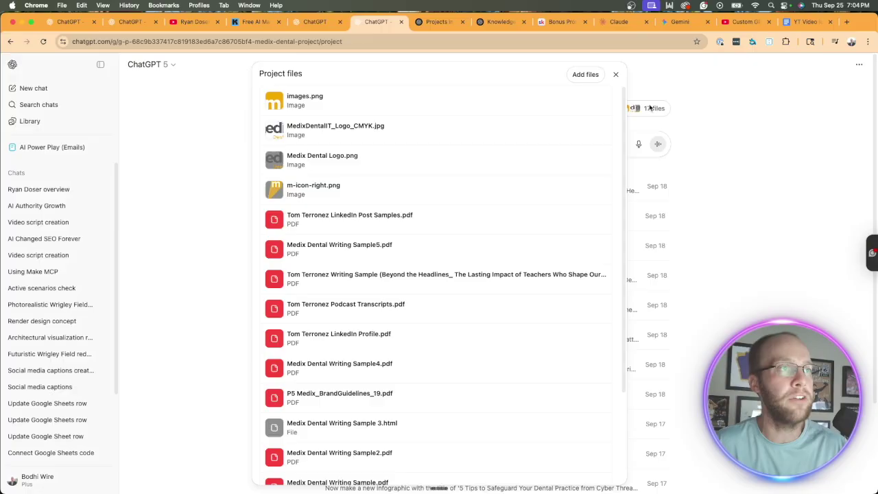
Close the project files list and examine the memory options offered when creating a new project.
{"action": "left_click", "coordinate": [729, 125]}
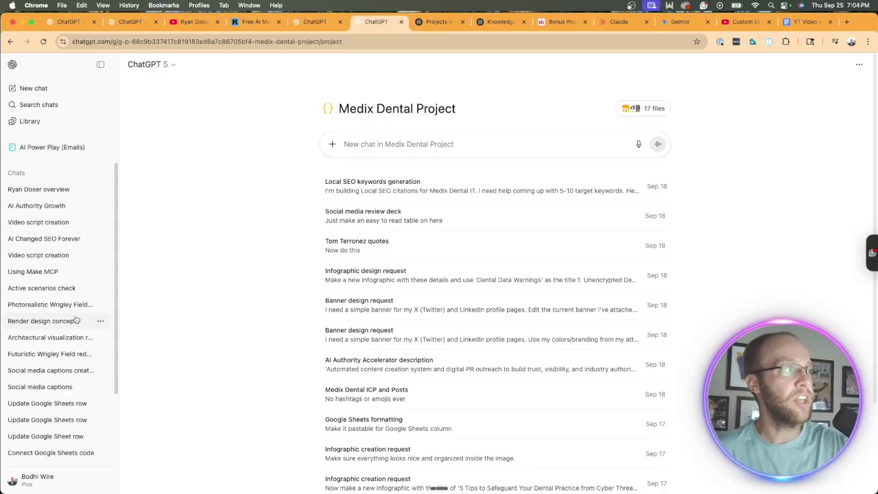
{"action": "scroll", "coordinate": [77, 318], "scroll_direction": "up", "scroll_amount": 5}
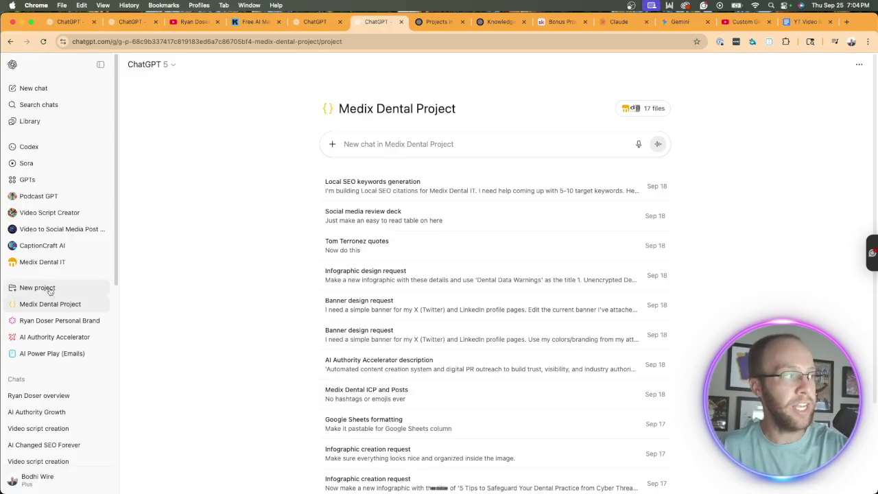
{"action": "left_click", "coordinate": [49, 290]}
{"action": "left_click", "coordinate": [526, 204]}
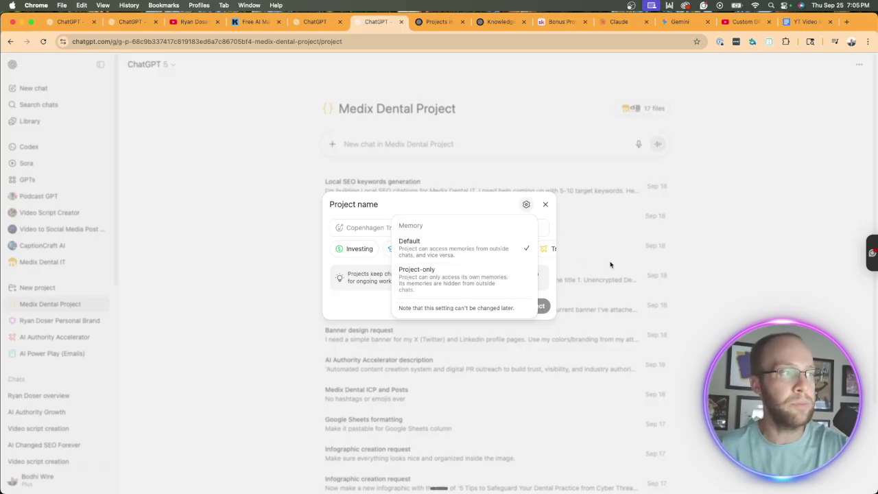
{"action": "left_click", "coordinate": [769, 242]}
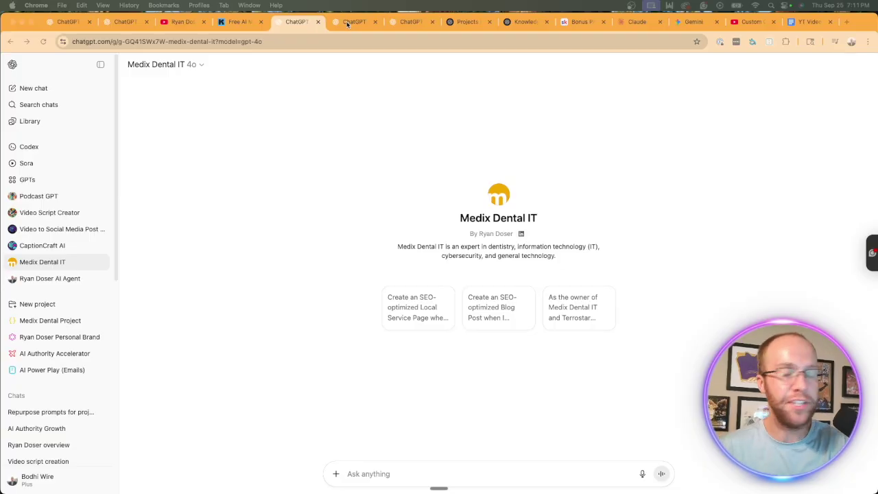
Examine the tools available for a new chat in Medix Dental Project, including the additional ones such as web search and canvas.
{"action": "left_click", "coordinate": [336, 30]}
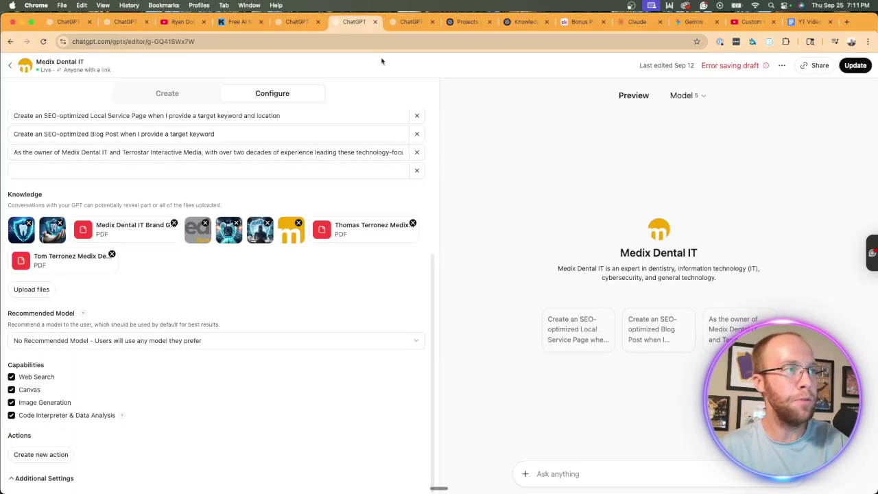
{"action": "key", "text": "ctrl+Tab"}
{"action": "left_click_drag", "start_coordinate": [494, 108], "coordinate": [159, 108]}
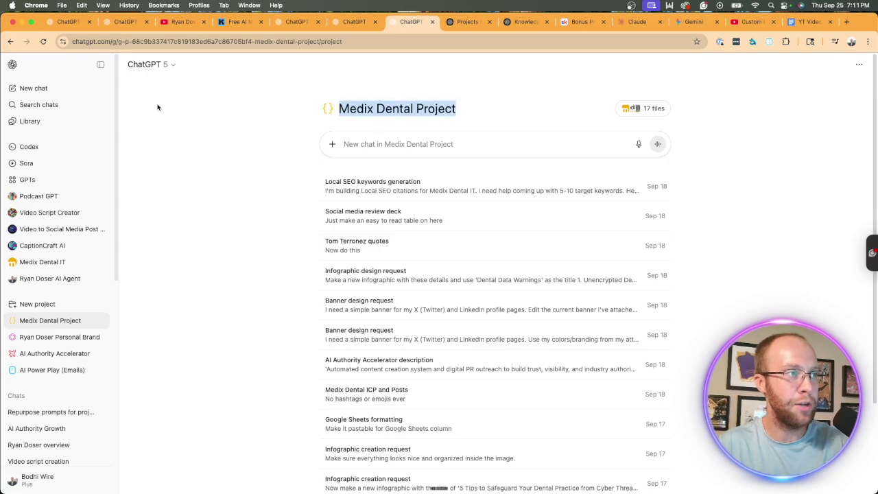
{"action": "left_click", "coordinate": [167, 108]}
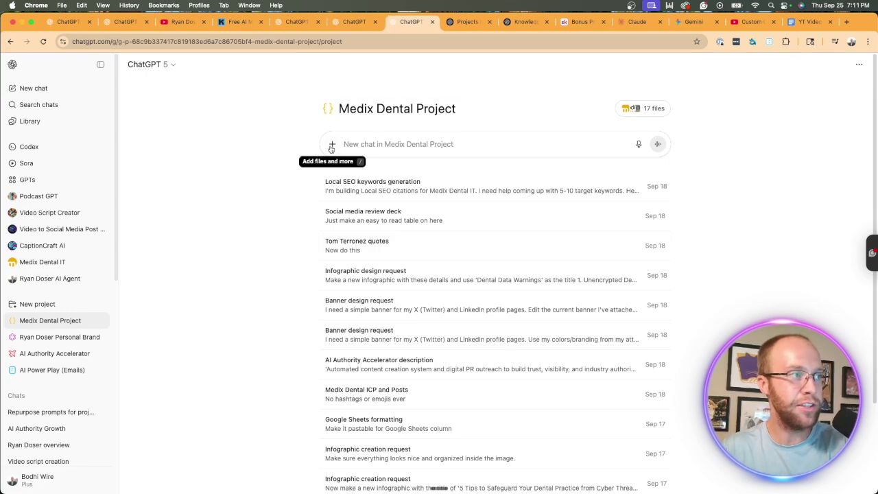
{"action": "left_click", "coordinate": [332, 146]}
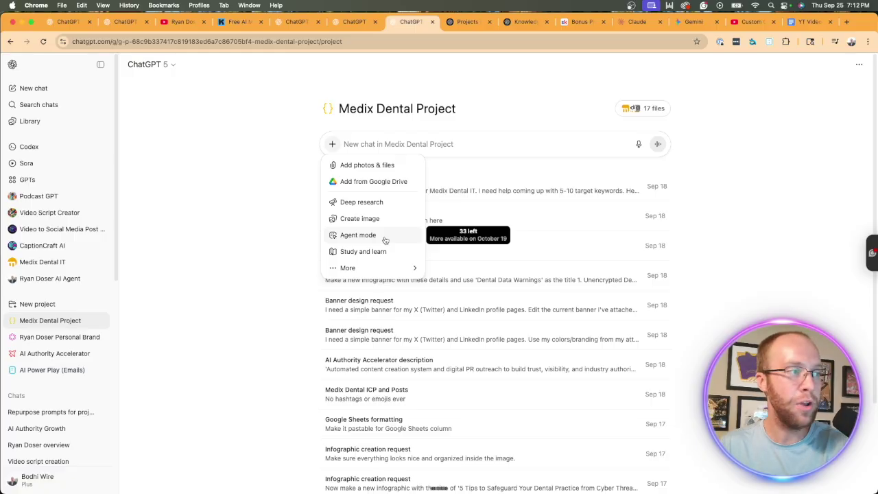
{"action": "mouse_move", "coordinate": [376, 271]}
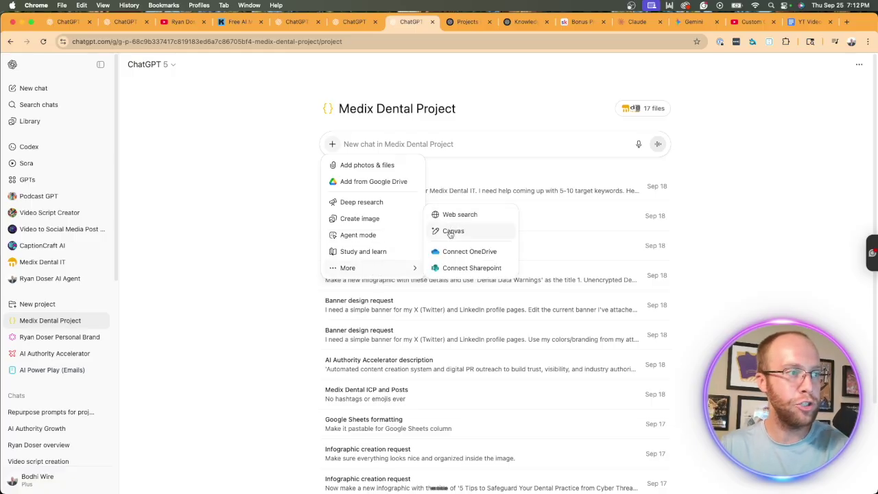
{"action": "left_click", "coordinate": [250, 187]}
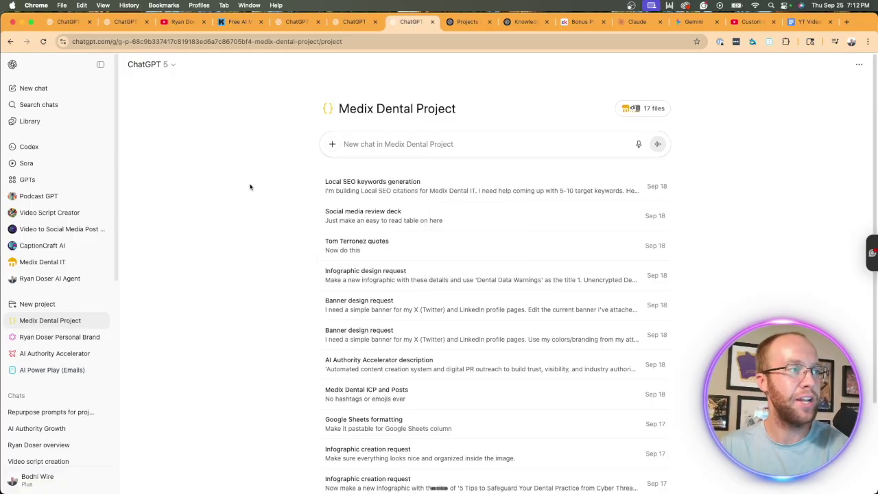
{"action": "left_click", "coordinate": [332, 144]}
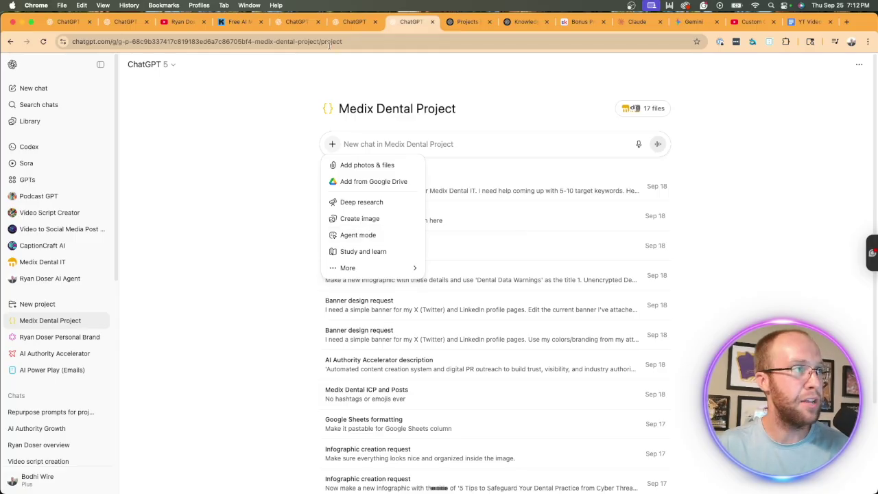
View the attachment options in the Medix Dental IT GPT's chat and the capabilities in its editor.
{"action": "left_click", "coordinate": [295, 22]}
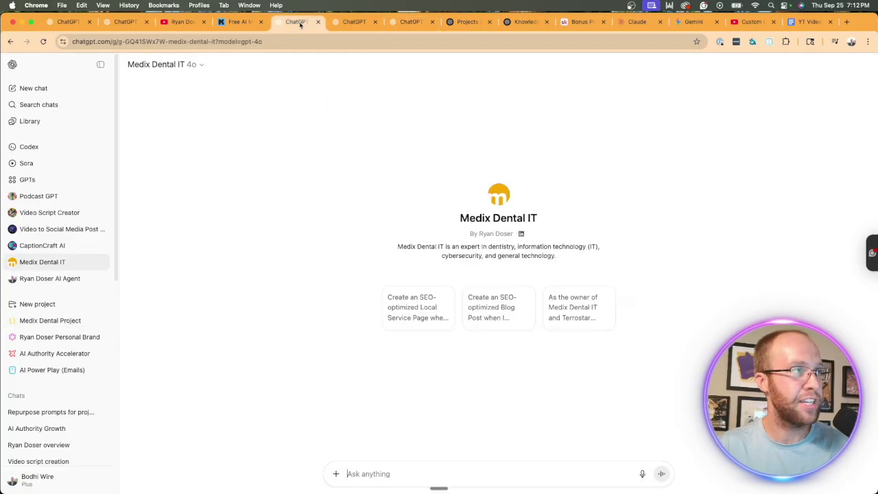
{"action": "left_click", "coordinate": [335, 474]}
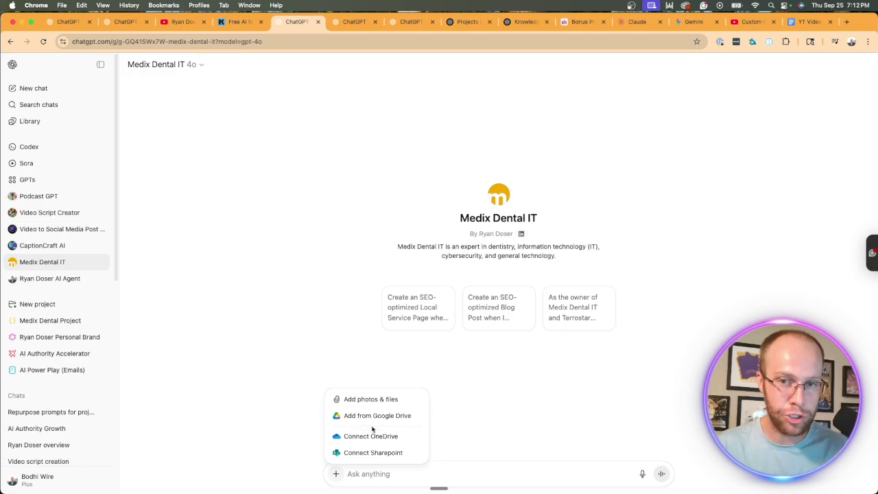
{"action": "left_click", "coordinate": [347, 29]}
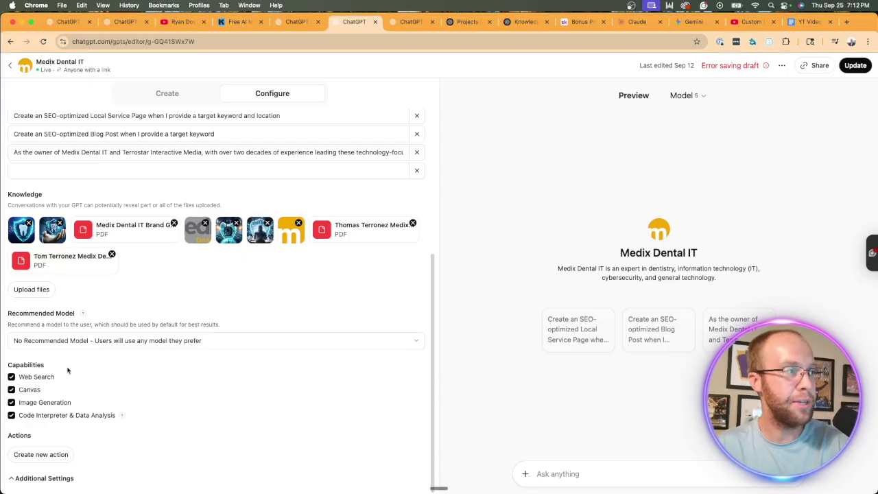
Look over the Medix Dental Project page and switch to the separate ChatGPT chat that uses Developer Mode.
{"action": "left_click", "coordinate": [410, 22]}
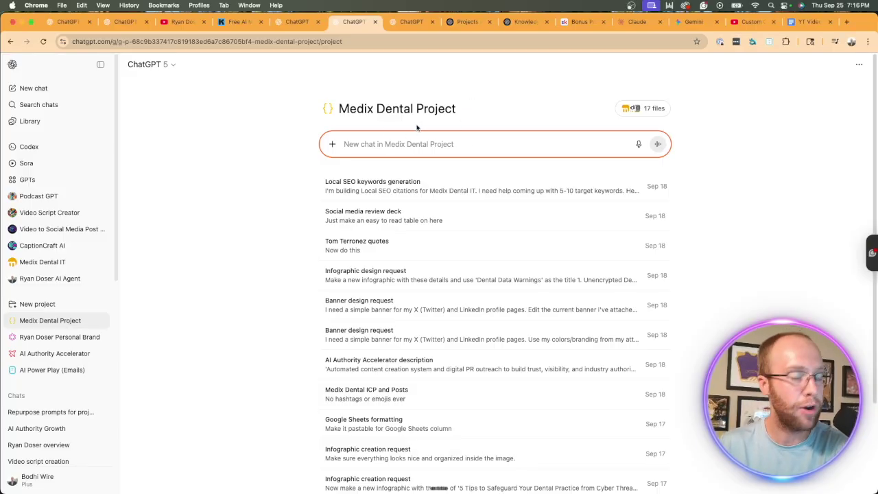
{"action": "left_click", "coordinate": [397, 22]}
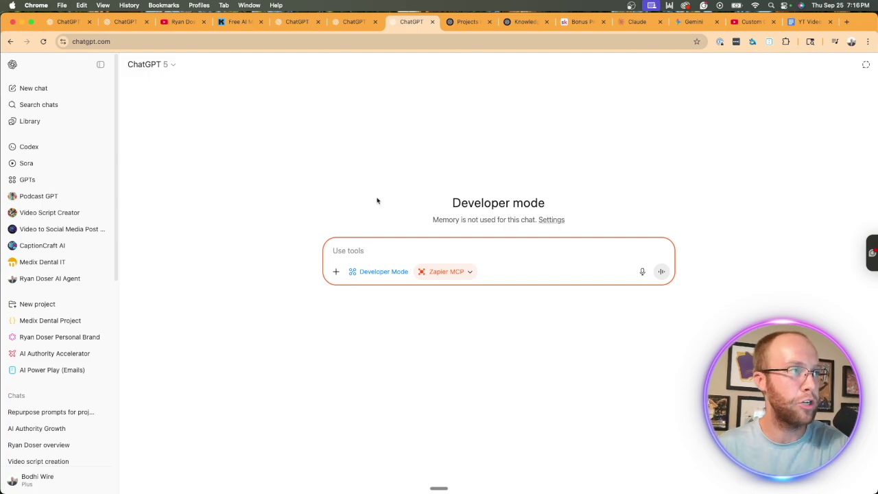
{"action": "left_click", "coordinate": [350, 21]}
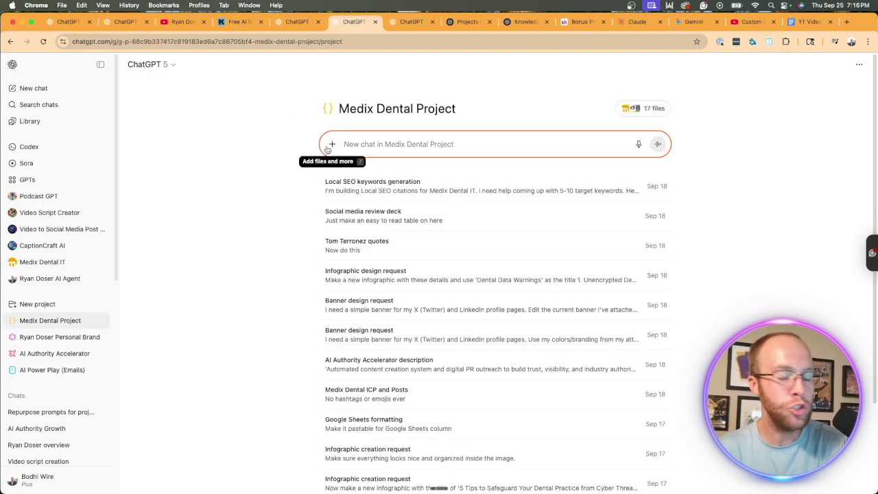
{"action": "left_click", "coordinate": [313, 23]}
{"action": "left_click", "coordinate": [354, 25]}
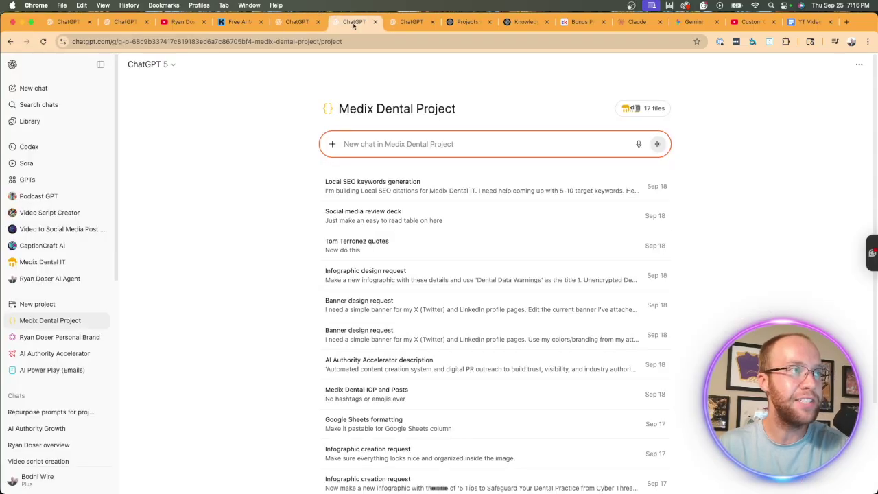
{"action": "left_click", "coordinate": [412, 23]}
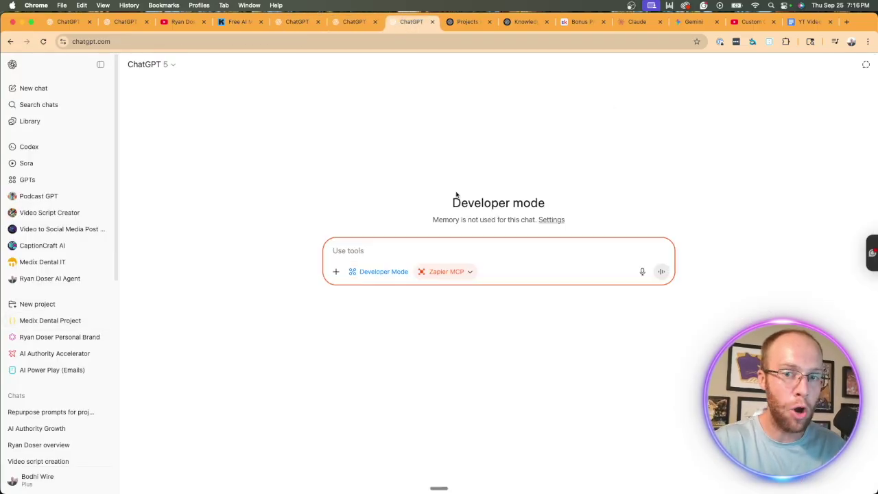
Remove Developer Mode from the new chat's active tools.
{"action": "left_click", "coordinate": [335, 271]}
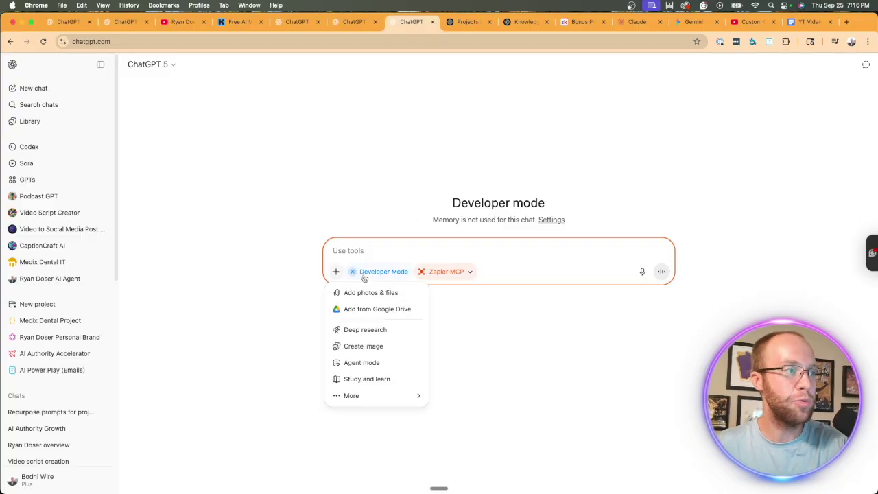
{"action": "left_click", "coordinate": [376, 275]}
{"action": "left_click", "coordinate": [407, 273]}
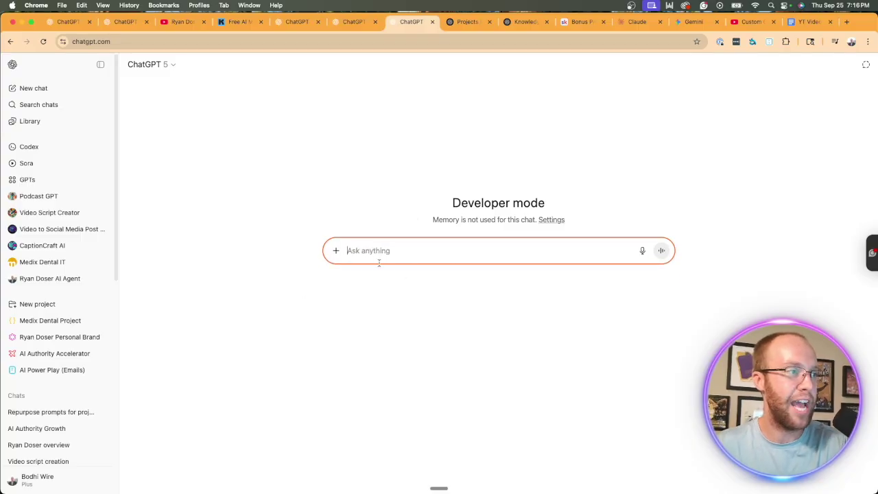
Enable Developer Mode for the new chat and view its available MCP connectors.
{"action": "left_click", "coordinate": [336, 251]}
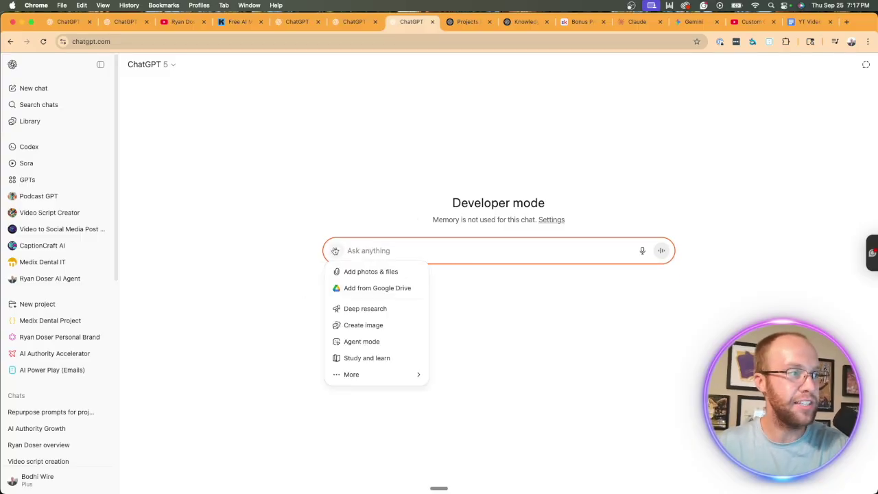
{"action": "mouse_move", "coordinate": [388, 379]}
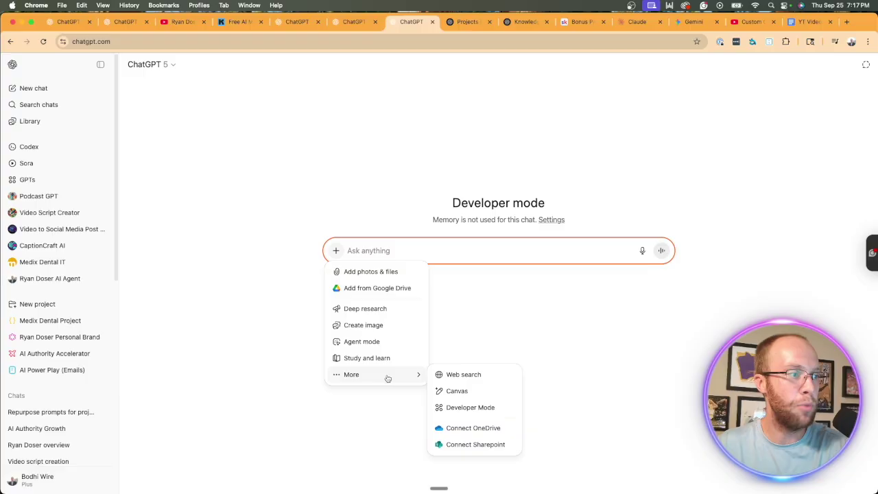
{"action": "left_click", "coordinate": [452, 408]}
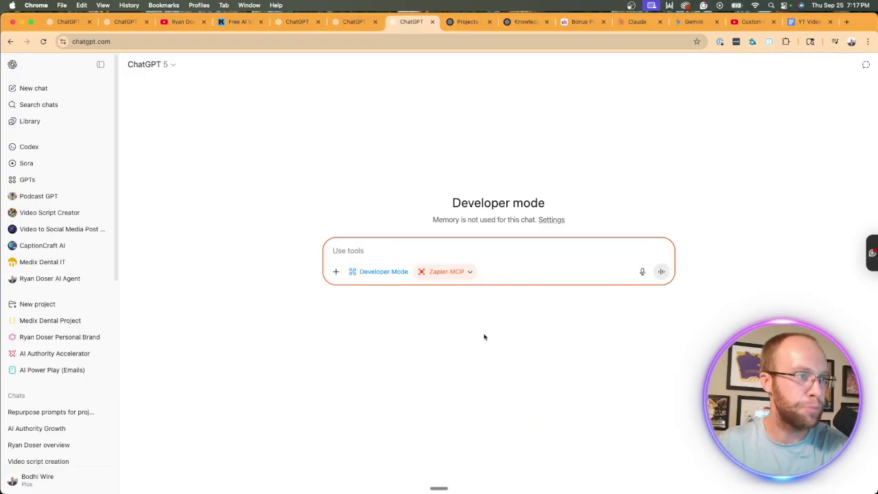
{"action": "left_click", "coordinate": [440, 273]}
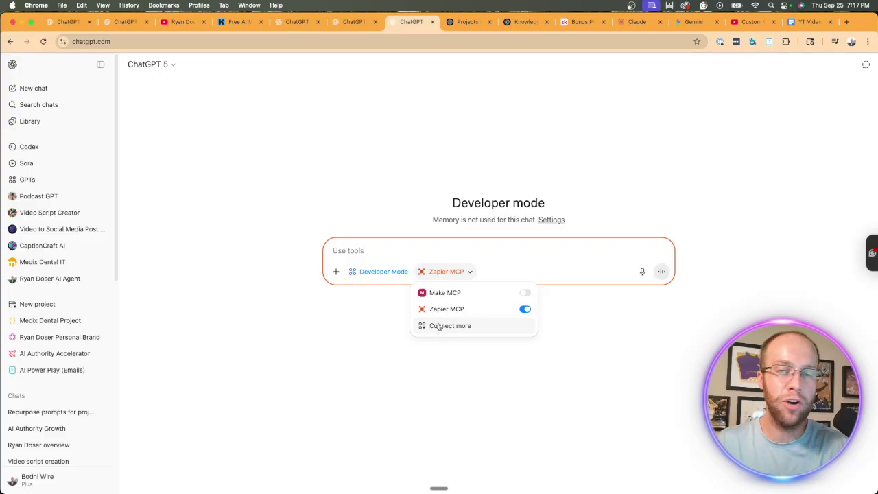
{"action": "left_click", "coordinate": [341, 322]}
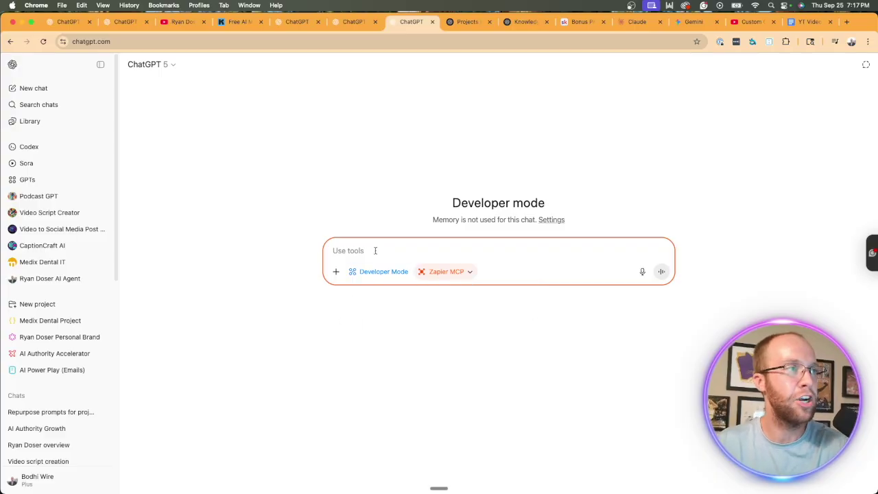
Check the additional chat tools in Medix Dental Project for a Developer Mode option.
{"action": "left_click", "coordinate": [347, 21]}
{"action": "left_click", "coordinate": [332, 143]}
{"action": "mouse_move", "coordinate": [384, 268]}
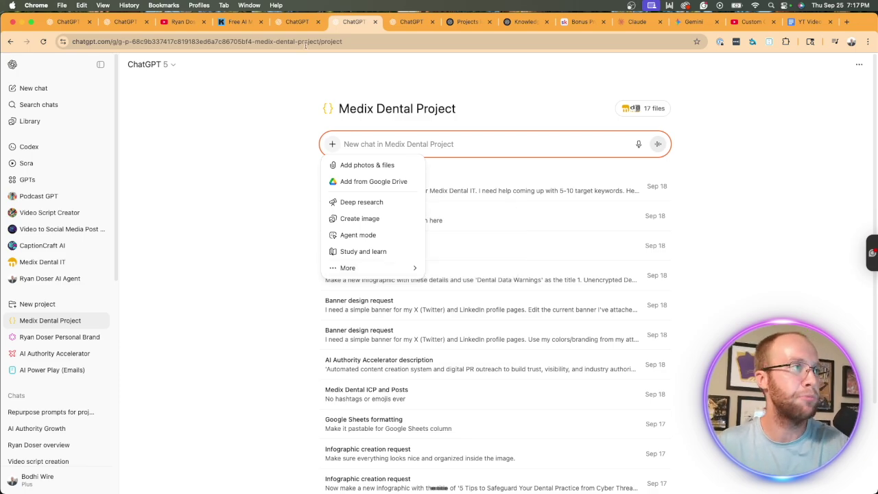
Open the personal AI Agent GPT and examine which attachment and connection options its chat offers.
{"action": "left_click", "coordinate": [125, 21]}
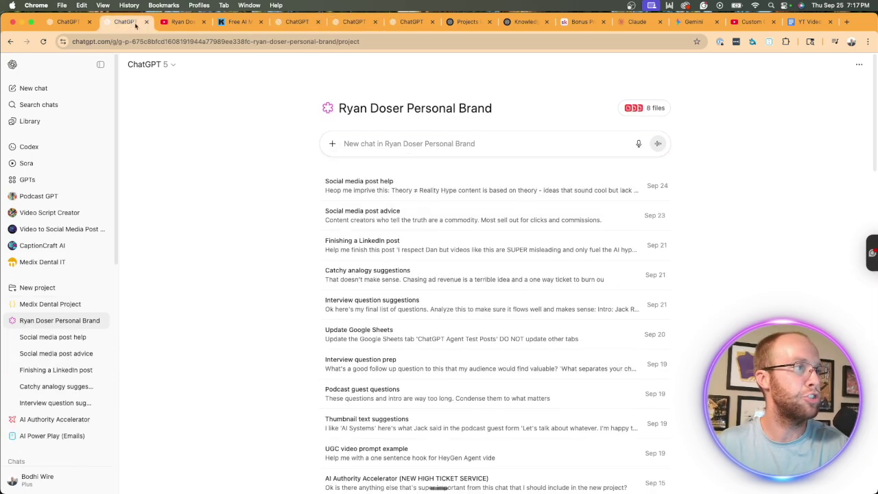
{"action": "left_click", "coordinate": [68, 21]}
{"action": "left_click", "coordinate": [335, 473]}
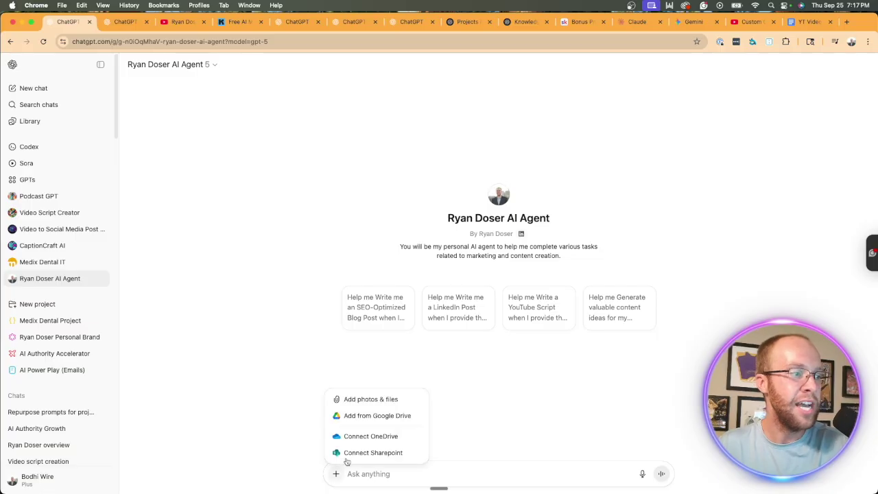
{"action": "left_click", "coordinate": [225, 255]}
Read the description of custom actions on the Add actions page of the Medix Dental IT GPT editor.
{"action": "left_click", "coordinate": [289, 24]}
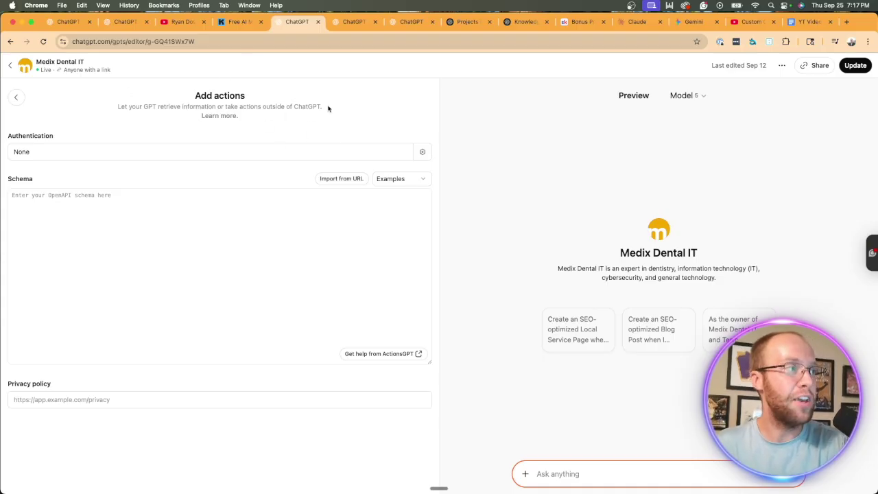
{"action": "left_click_drag", "start_coordinate": [328, 109], "coordinate": [100, 104]}
{"action": "left_click", "coordinate": [145, 102]}
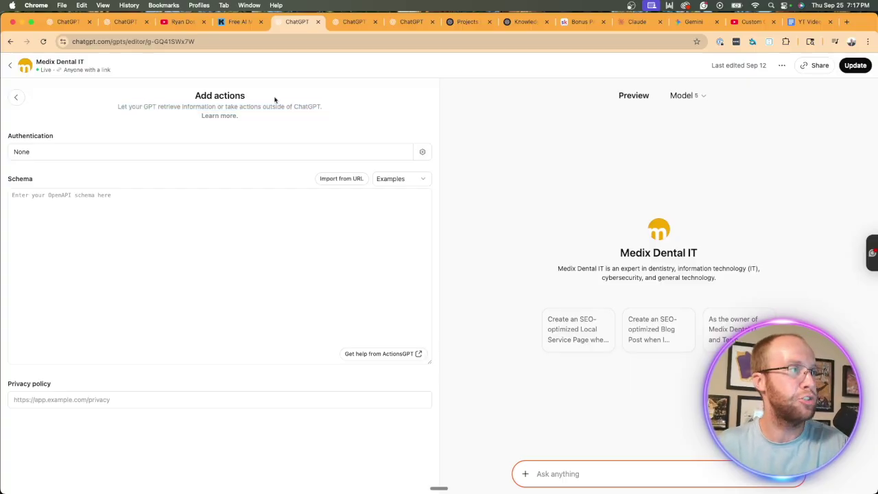
Return to the GPT's configuration, expand its additional settings, and open the form for a new action.
{"action": "left_click", "coordinate": [19, 97]}
{"action": "scroll", "coordinate": [206, 288], "scroll_direction": "down", "scroll_amount": 5}
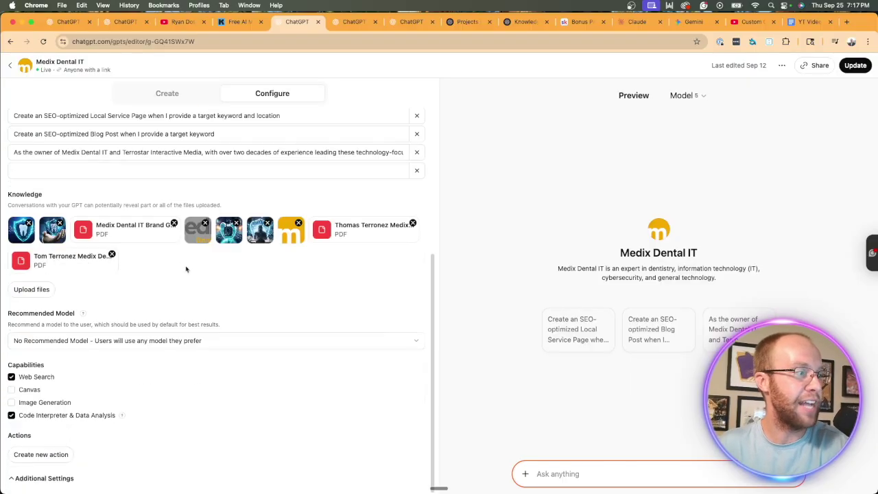
{"action": "left_click", "coordinate": [42, 478]}
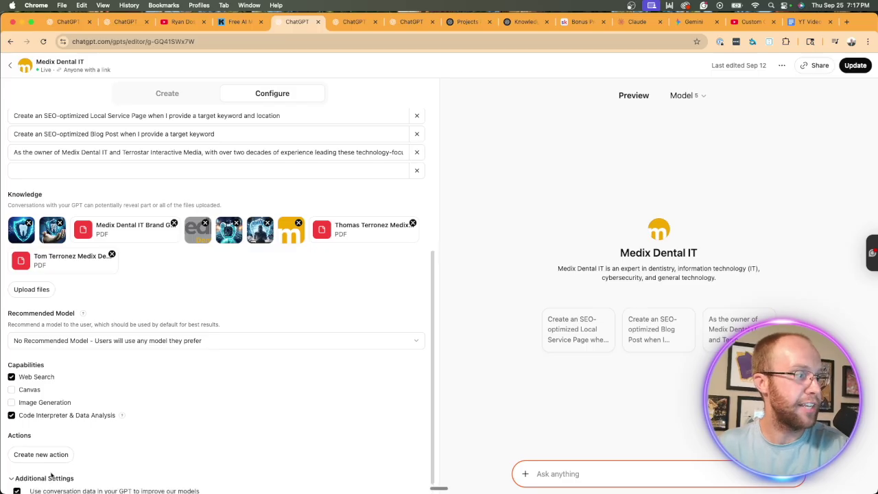
{"action": "scroll", "coordinate": [62, 442], "scroll_direction": "down", "scroll_amount": 1}
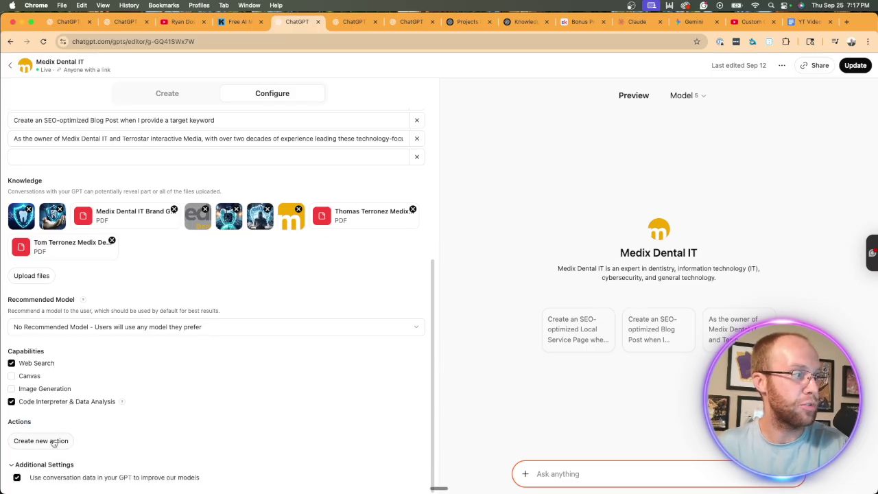
{"action": "left_click", "coordinate": [39, 440]}
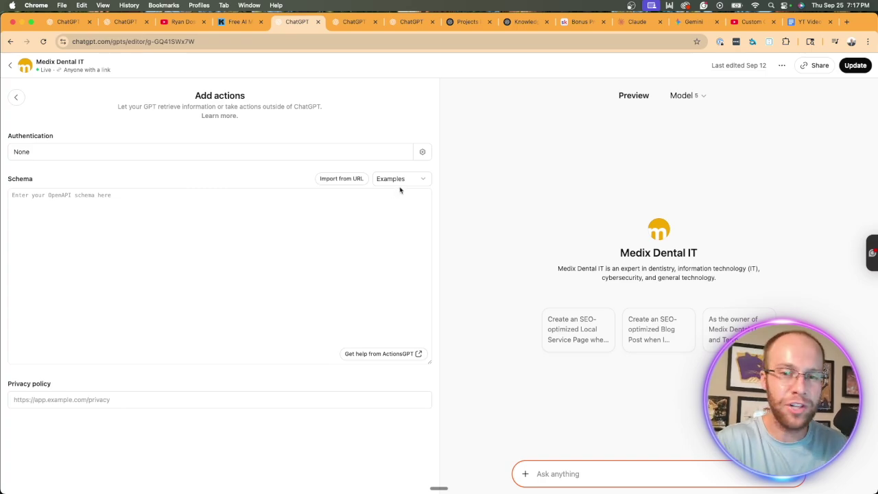
Switch to the Medix Dental IT GPT's chat page and view its options, including the one for copying its link.
{"action": "left_click", "coordinate": [410, 21]}
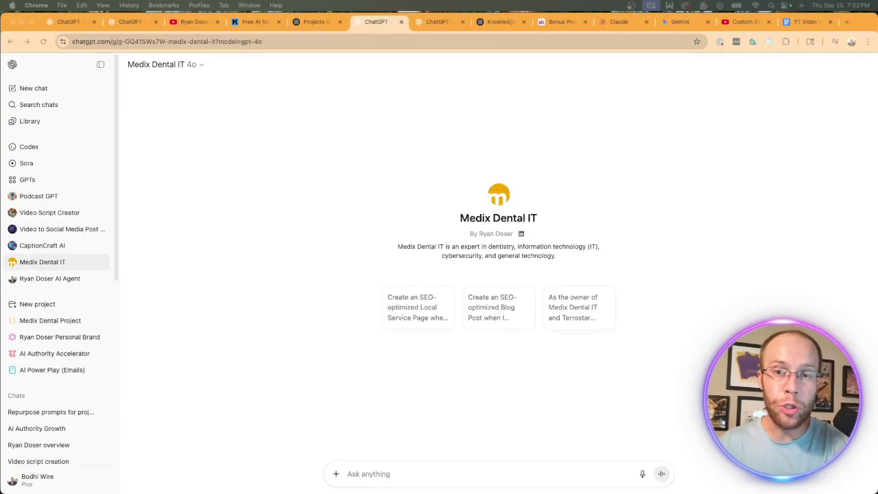
{"action": "key", "text": "ctrl+Tab"}
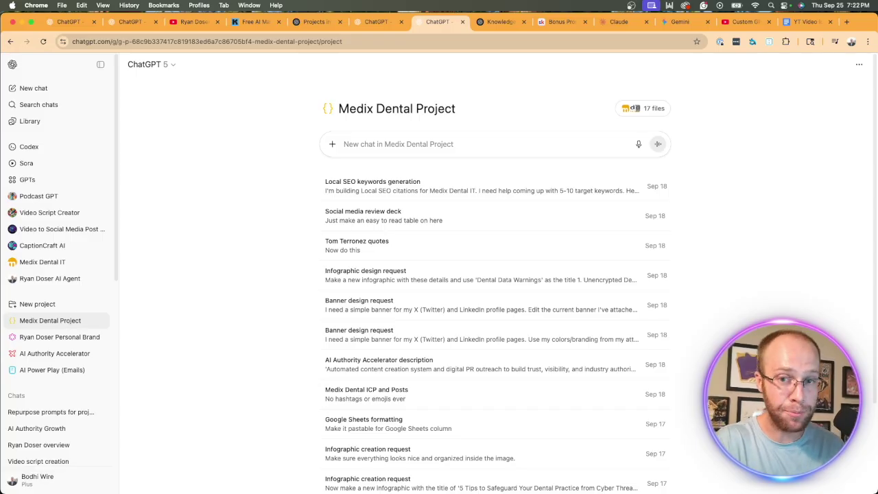
{"action": "left_click", "coordinate": [374, 22]}
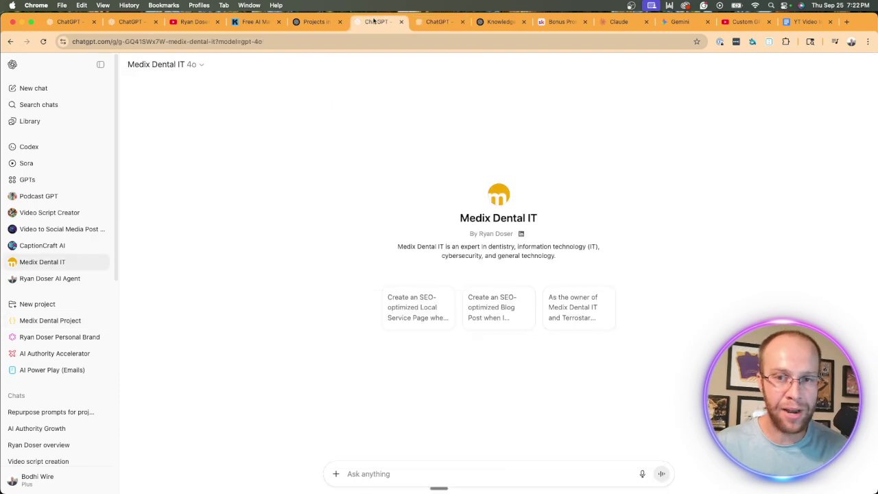
{"action": "left_click", "coordinate": [186, 65]}
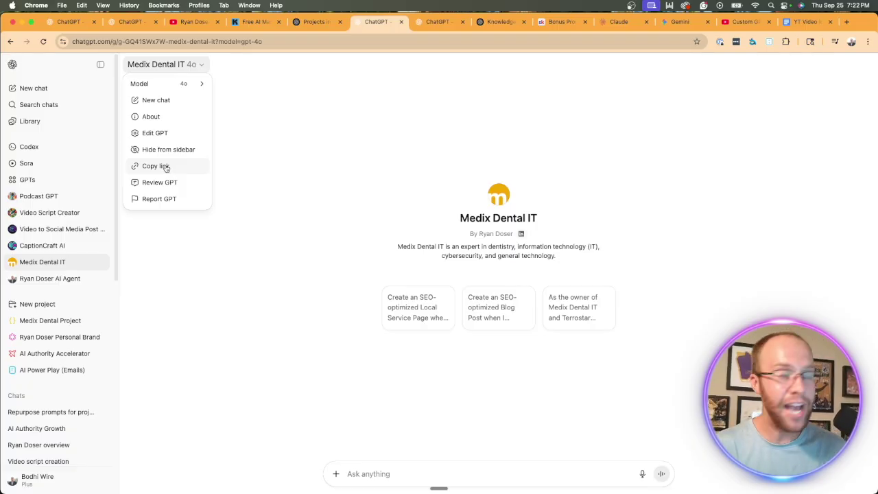
Look through the saved chats in Medix Dental Project and check which tools, such as Agent mode, its new chat offers.
{"action": "left_click", "coordinate": [421, 25]}
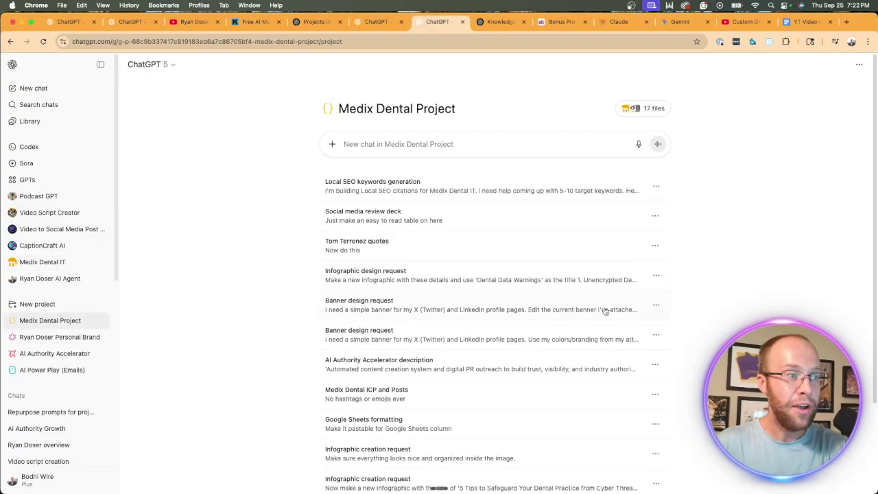
{"action": "scroll", "coordinate": [768, 247], "scroll_direction": "down", "scroll_amount": 3}
{"action": "scroll", "coordinate": [771, 280], "scroll_direction": "up", "scroll_amount": 3}
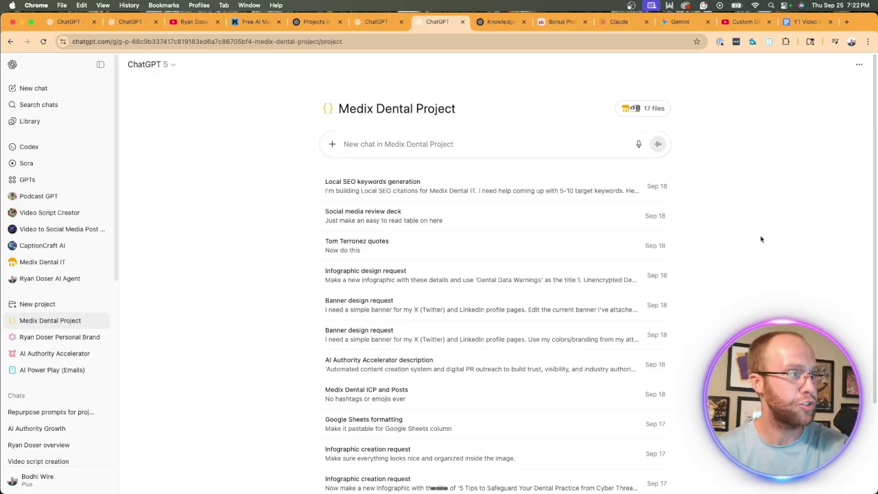
{"action": "scroll", "coordinate": [41, 274], "scroll_direction": "down", "scroll_amount": 10}
{"action": "scroll", "coordinate": [38, 277], "scroll_direction": "up", "scroll_amount": 8}
{"action": "scroll", "coordinate": [37, 276], "scroll_direction": "up", "scroll_amount": 2}
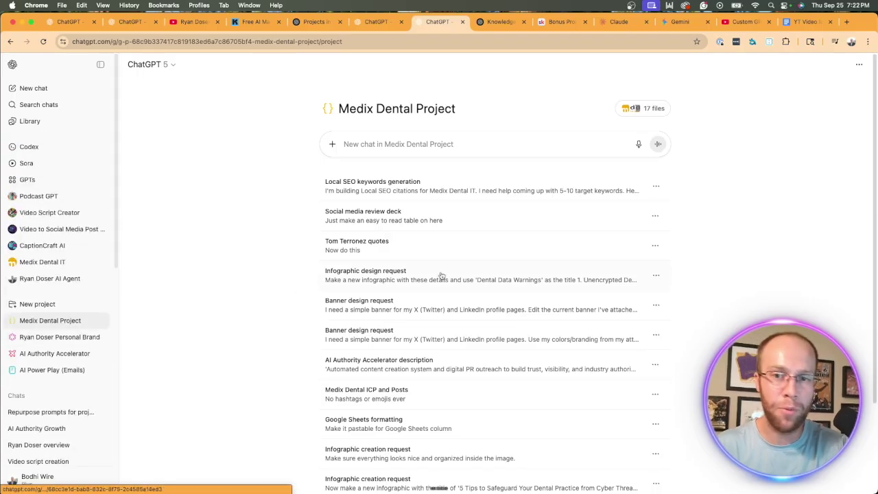
{"action": "left_click", "coordinate": [332, 144]}
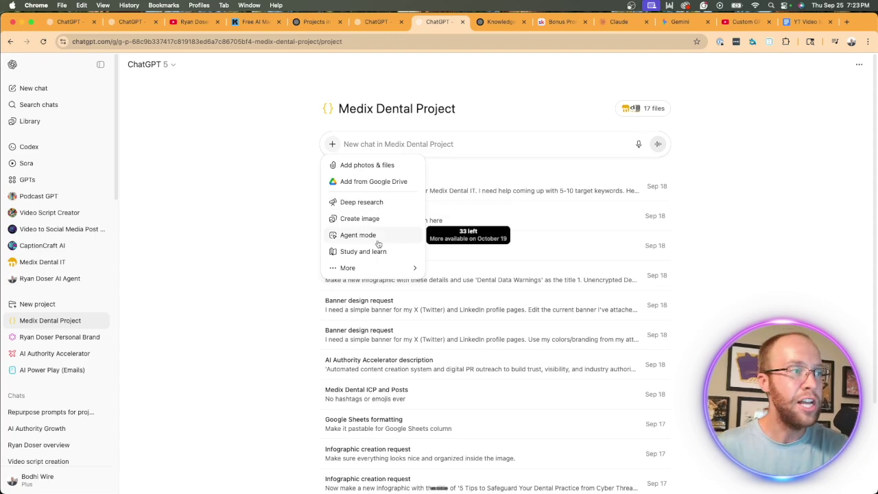
{"action": "left_click", "coordinate": [232, 137]}
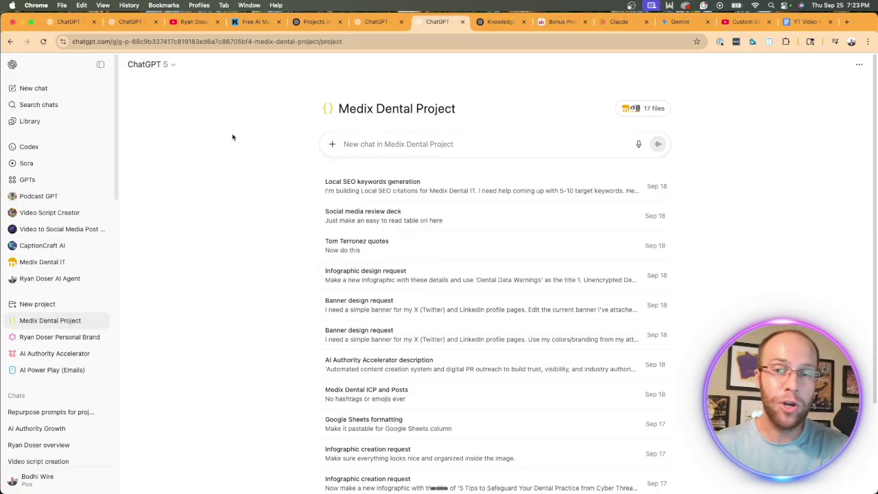